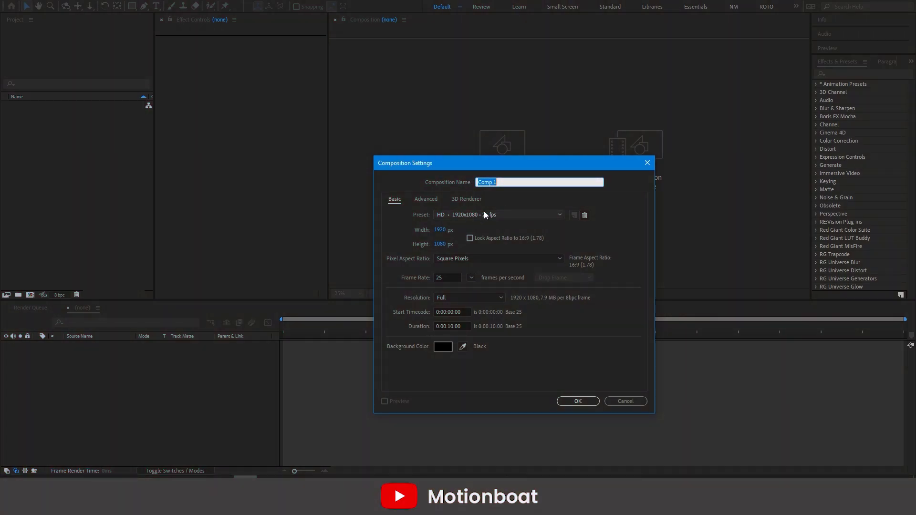
- Name the new 1920×1080, 25 fps, 10-second composition 'Animation 1' and confirm it
text(Ania)
key(Return)
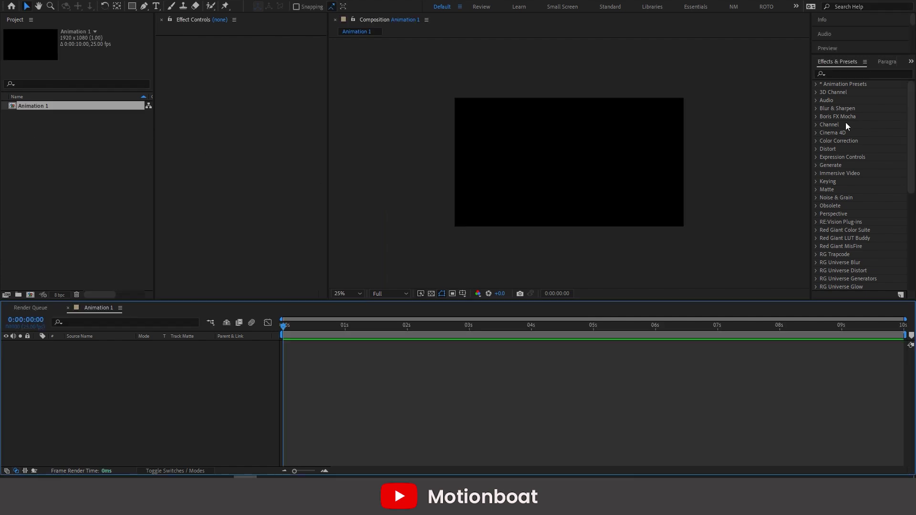
- Add a 'Motionboat' text layer to the composition
key(ctrl+t)
click(512, 155)
text(Mo)
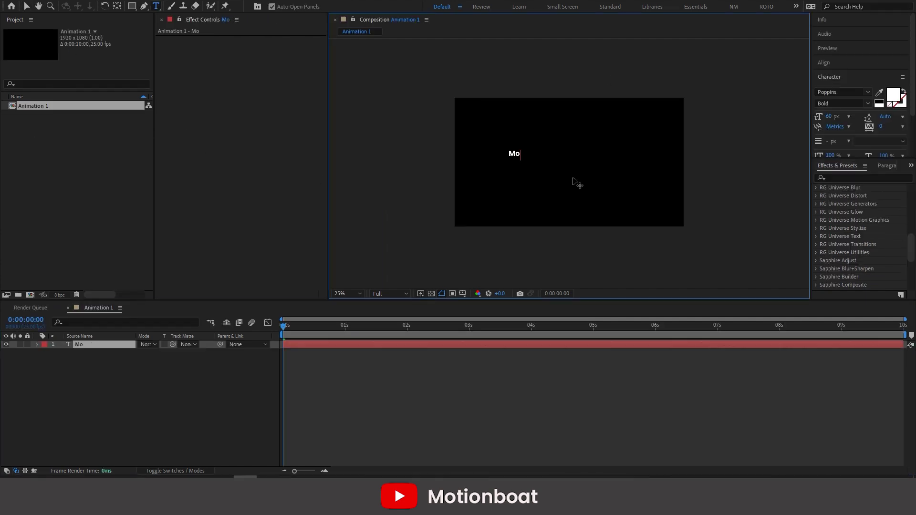
text(tionboat)
click(26, 7)
key(ctrl+alt+Home)
key(ctrl+Home)
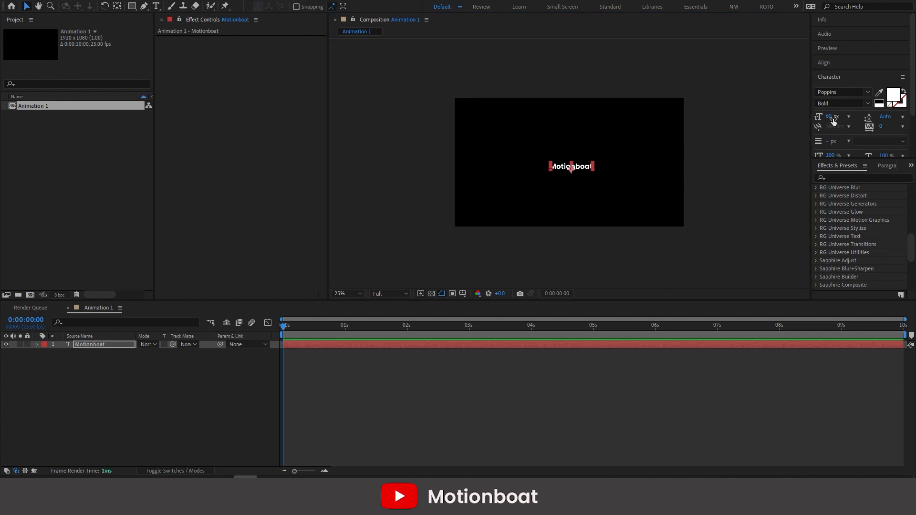
- Size the text to 169 px, centre it in the frame, and centre its anchor point
drag(829, 116, 885, 118)
drag(602, 170, 598, 167)
click(117, 7)
key(ctrl+alt+Home)
click(83, 406)
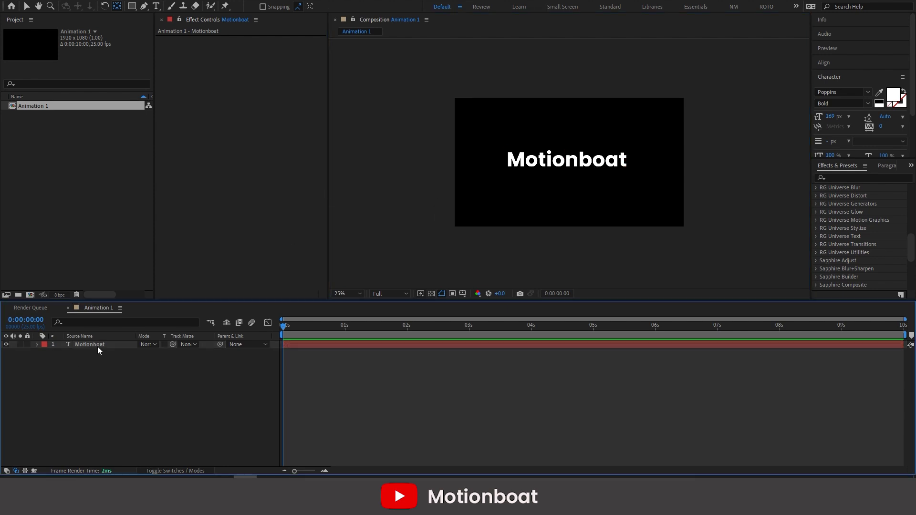
- Add an Opacity animator to the Motionboat text with Opacity set to 0%
click(64, 348)
click(36, 345)
click(210, 353)
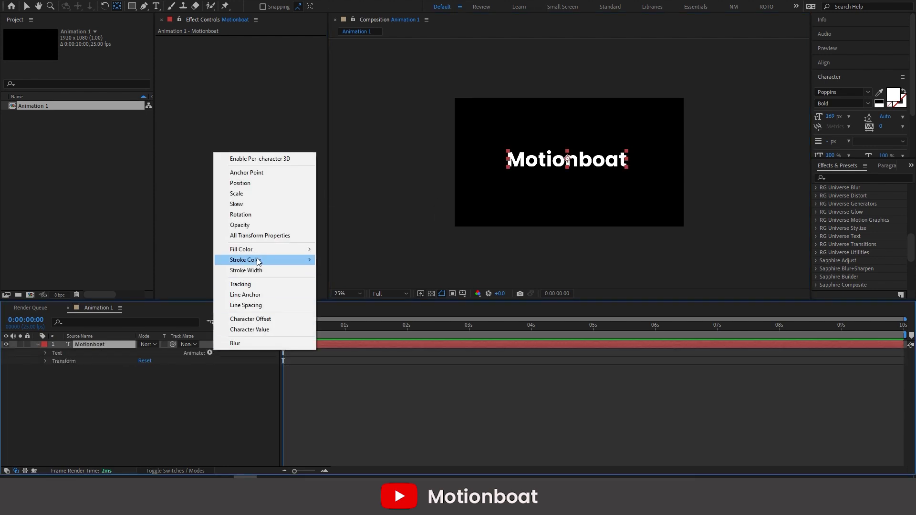
click(267, 225)
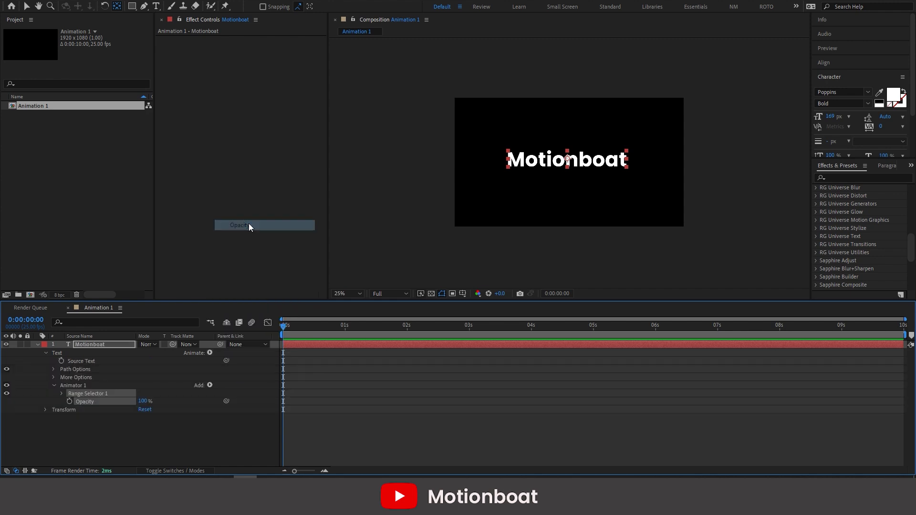
click(148, 416)
click(144, 402)
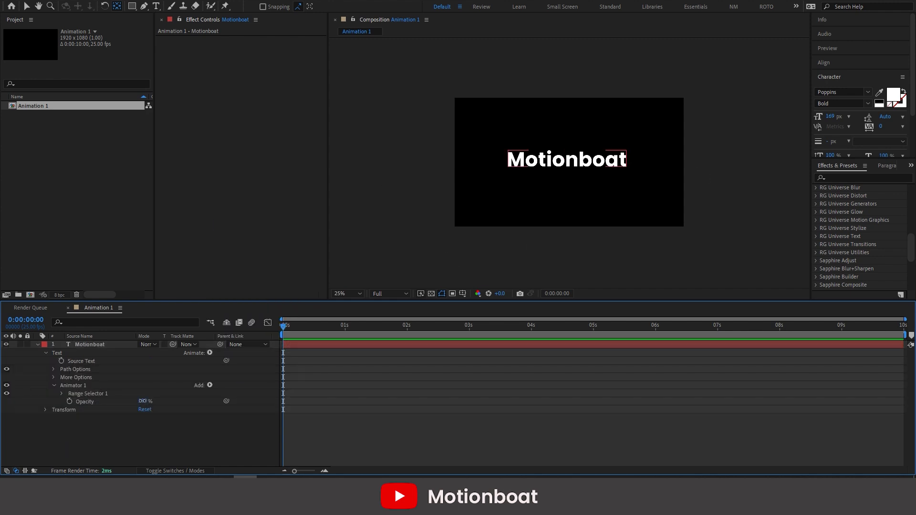
text(0)
key(Return)
click(52, 442)
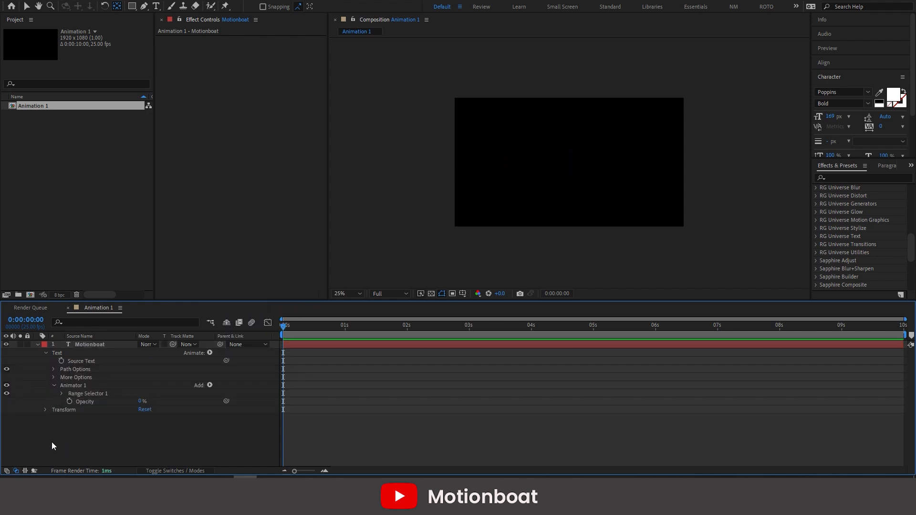
- Keyframe Range Selector 1 Offset from -100% at 0 s to 100% at 1 s
click(61, 393)
click(140, 418)
text(-100)
key(Return)
click(78, 417)
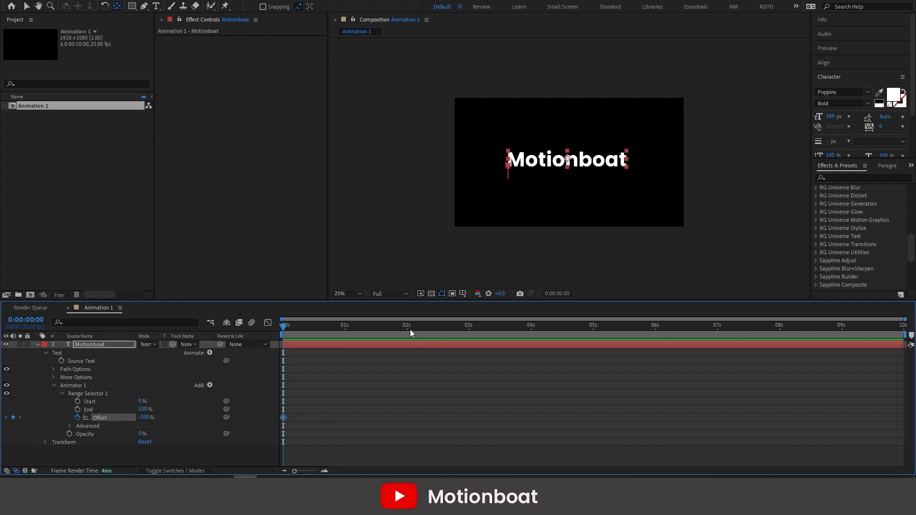
click(344, 327)
click(146, 418)
text(100)
key(Return)
- Set the range selector's Advanced Shape to Ramp Up with Ease High and Ease Low at 50%
click(79, 427)
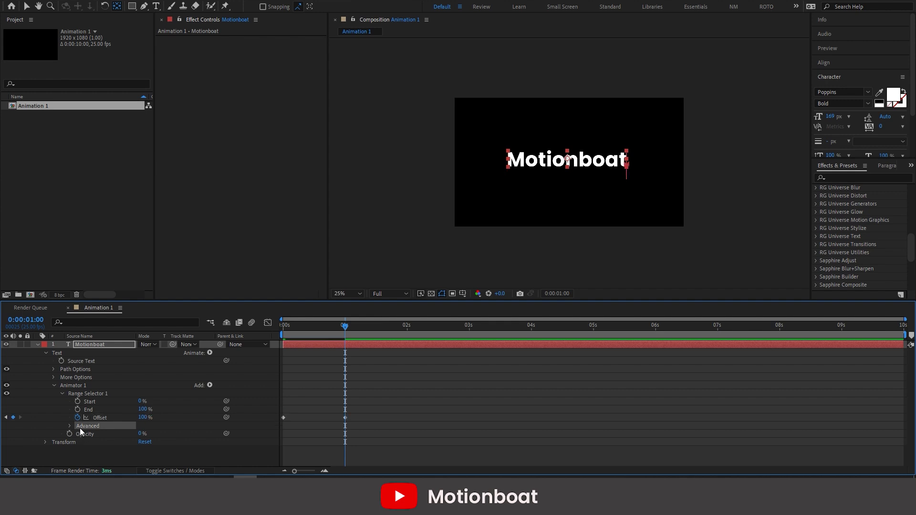
click(70, 426)
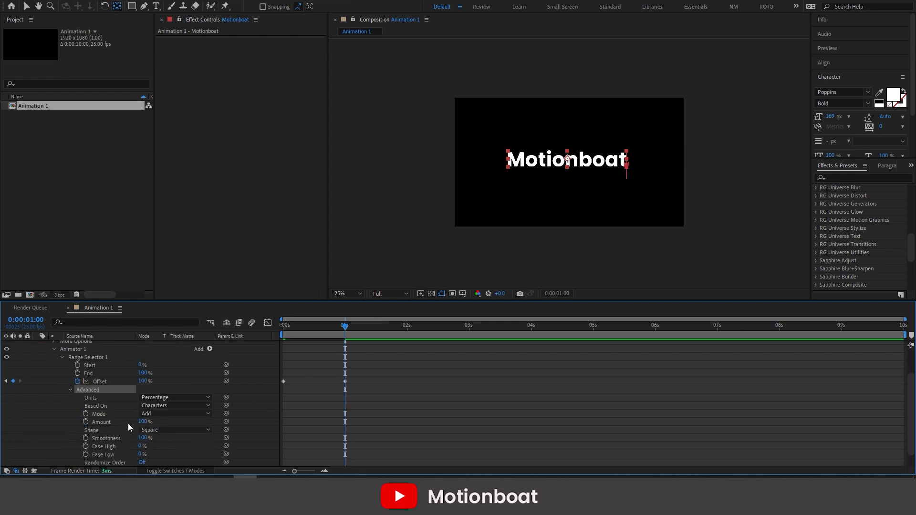
click(157, 429)
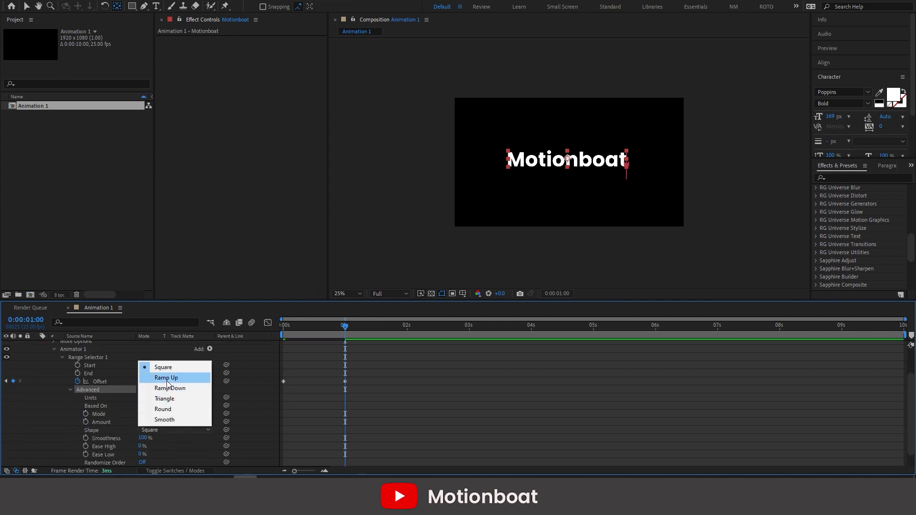
click(166, 378)
click(142, 438)
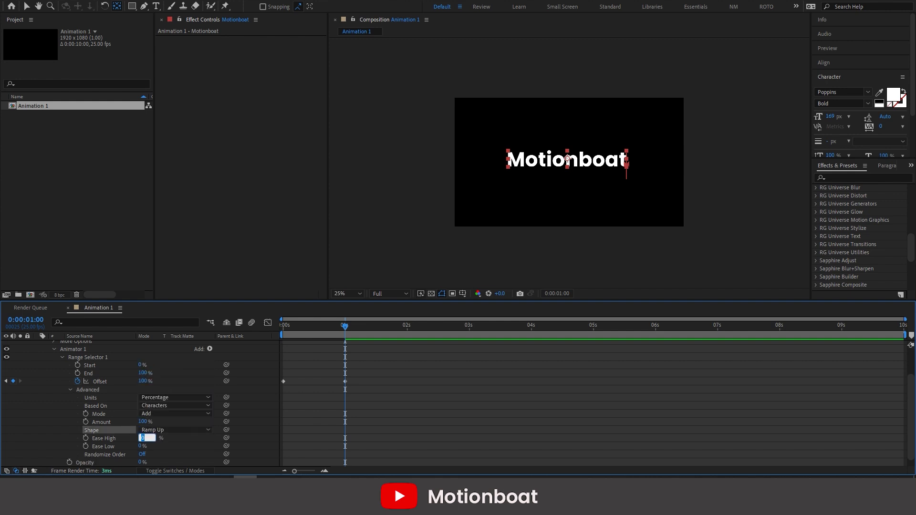
text(50)
key(Tab)
text(50)
key(Return)
- Preview the text reveal from the start of the timeline
drag(346, 326, 248, 333)
key(space)
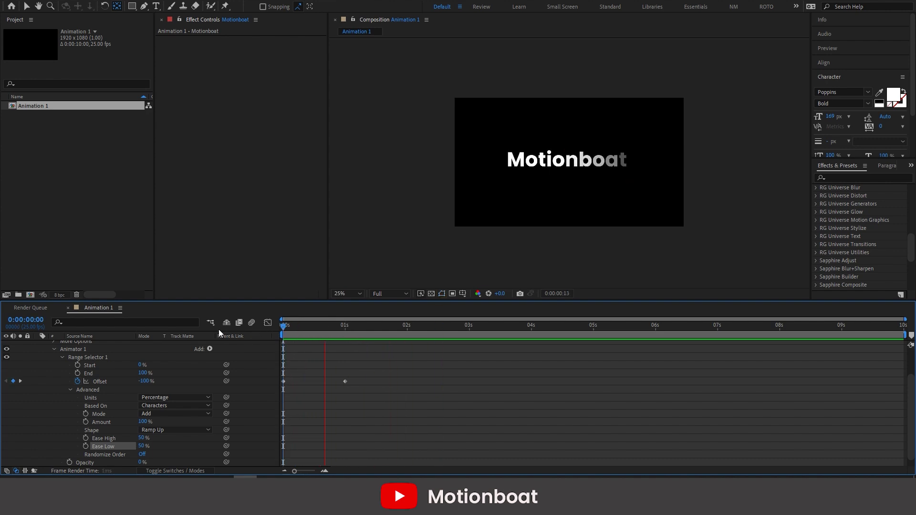
key(space)
- Duplicate Animation 1 as Animation 2, open it, and delete the copied opacity animator
click(35, 109)
key(ctrl+d)
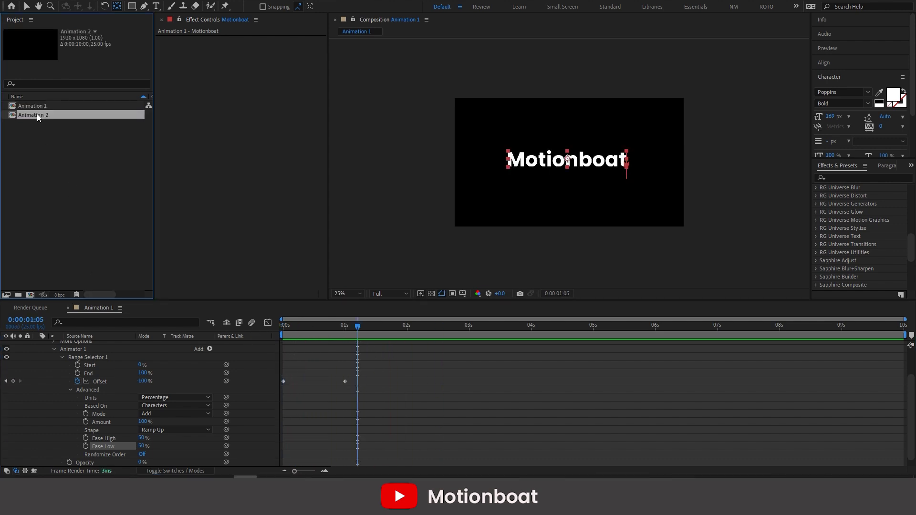
double_click(45, 116)
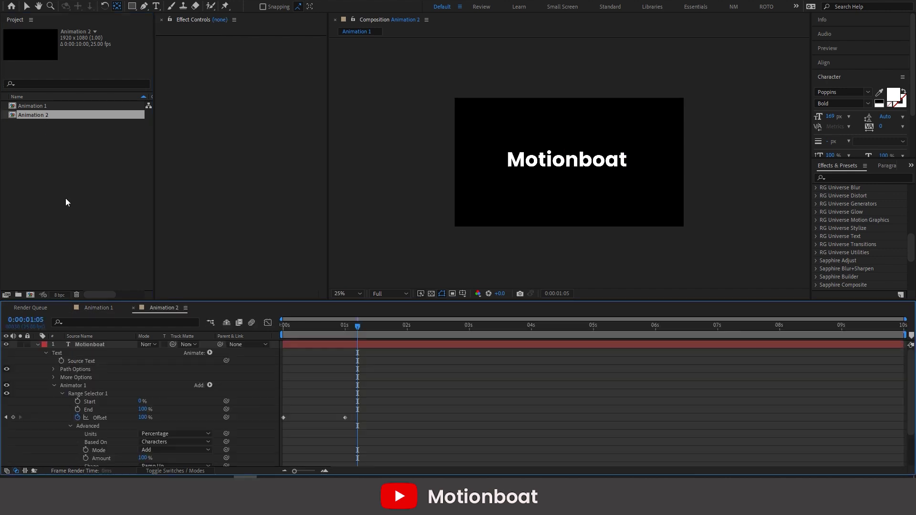
click(75, 384)
key(Delete)
- Add an All Transform Properties animator, scaling the letters to 40% and rotating them 73°
click(163, 411)
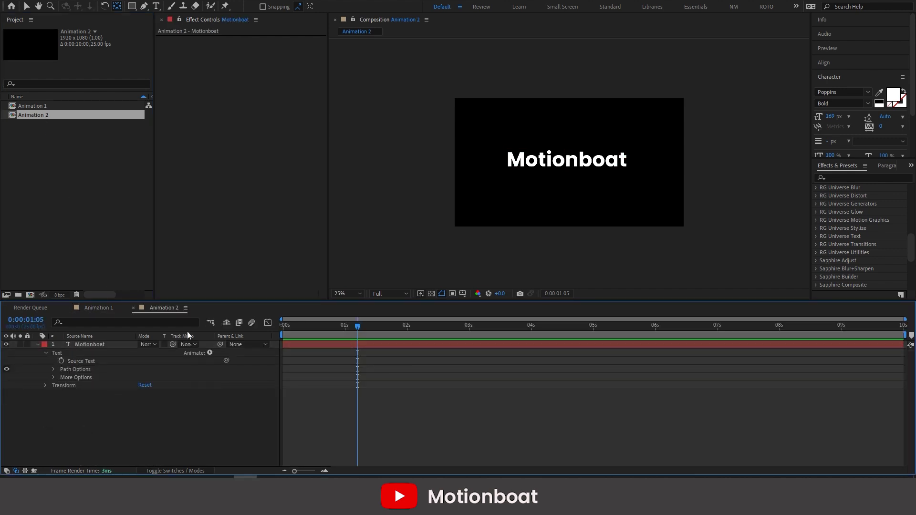
click(210, 353)
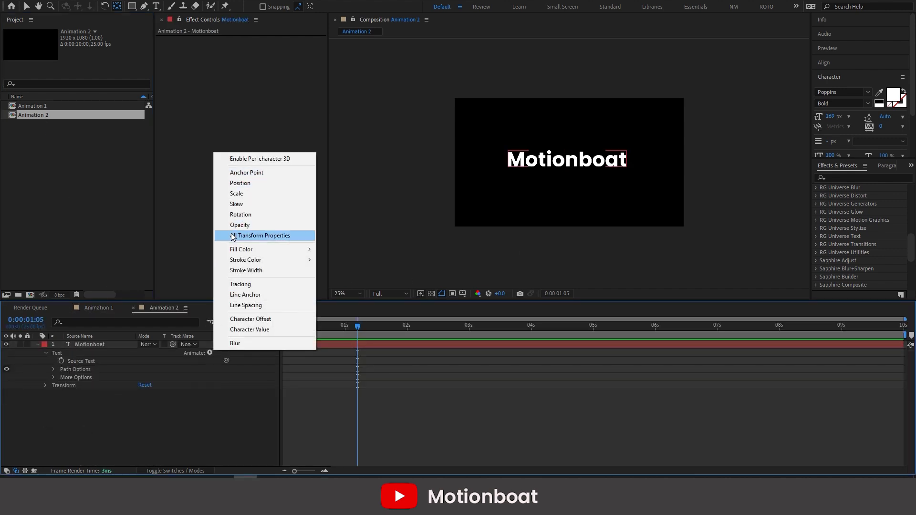
click(263, 237)
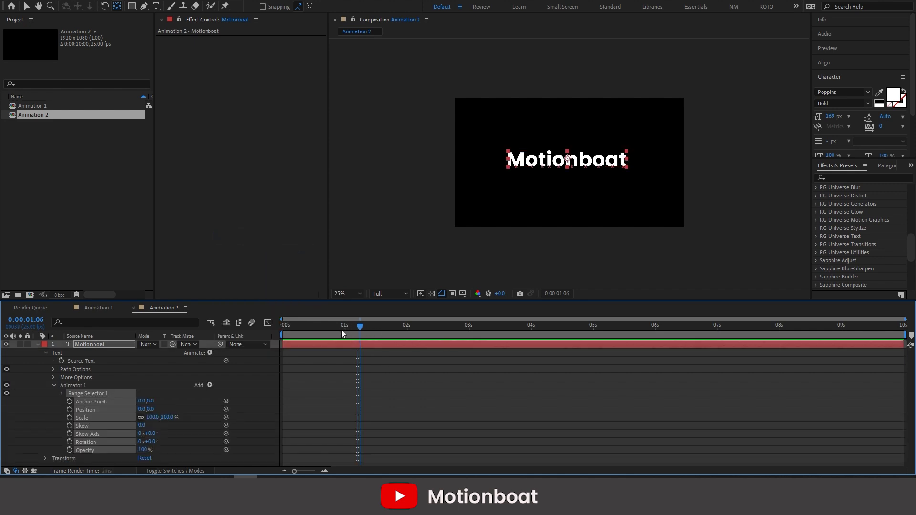
key(Home)
click(156, 423)
drag(165, 420, 325, 409)
drag(150, 444, 32, 445)
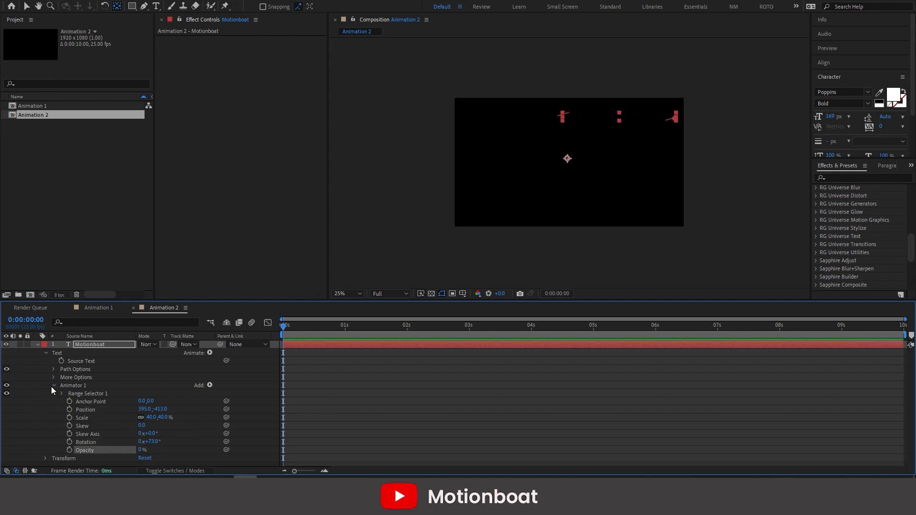
- Keyframe Range Selector 1 Offset from -100% at 0 s to 100% at 1 s
click(38, 410)
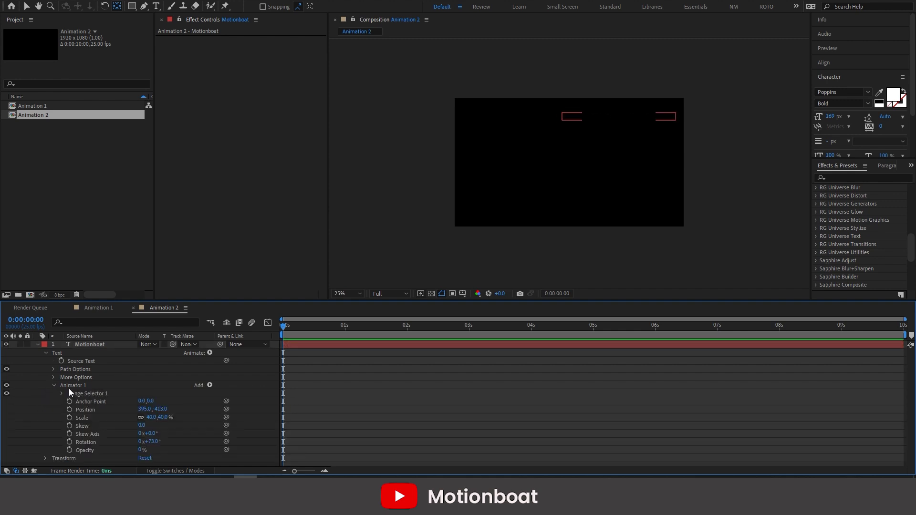
click(81, 394)
click(62, 394)
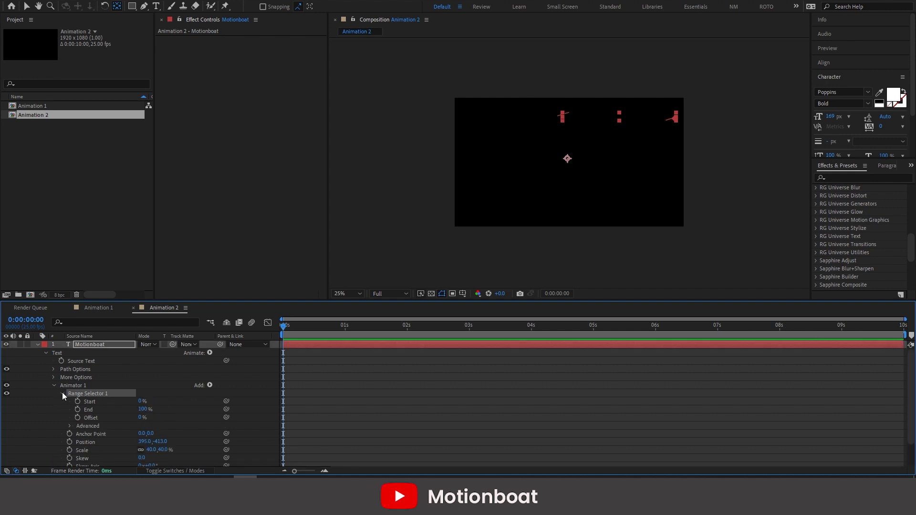
click(141, 418)
text(-100)
key(Return)
click(344, 326)
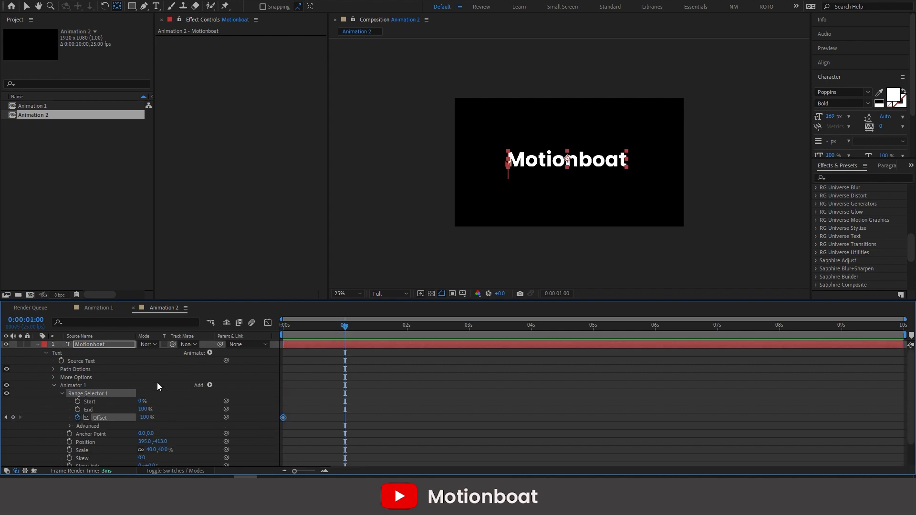
click(145, 417)
text(100)
key(Return)
- Set Shape to Ramp Up, Ease High 50%, Ease Low 30%, and preview from the start
click(70, 426)
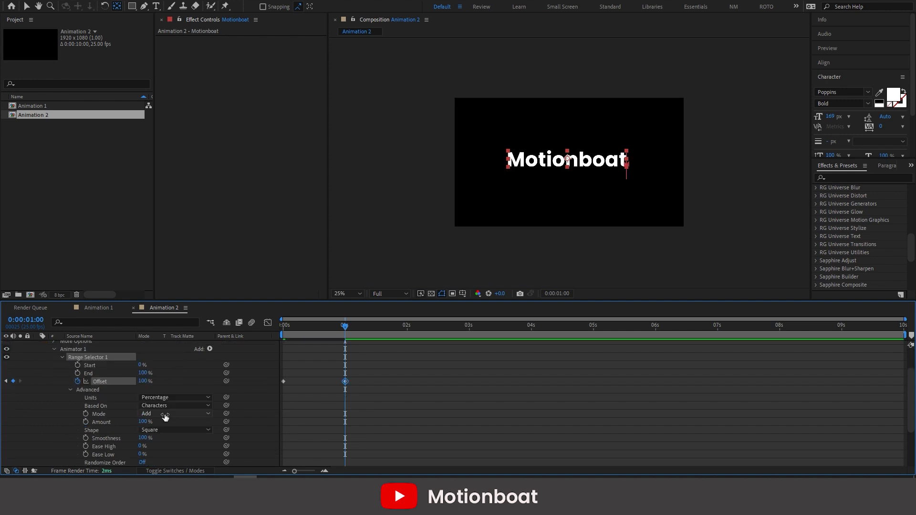
click(167, 429)
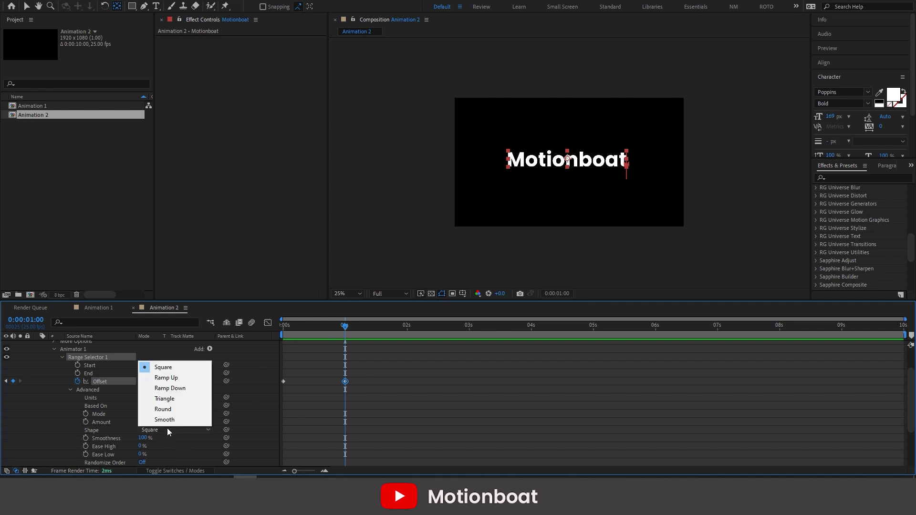
click(165, 377)
click(144, 438)
text(50)
key(Tab)
text(30)
key(Return)
drag(344, 331, 260, 327)
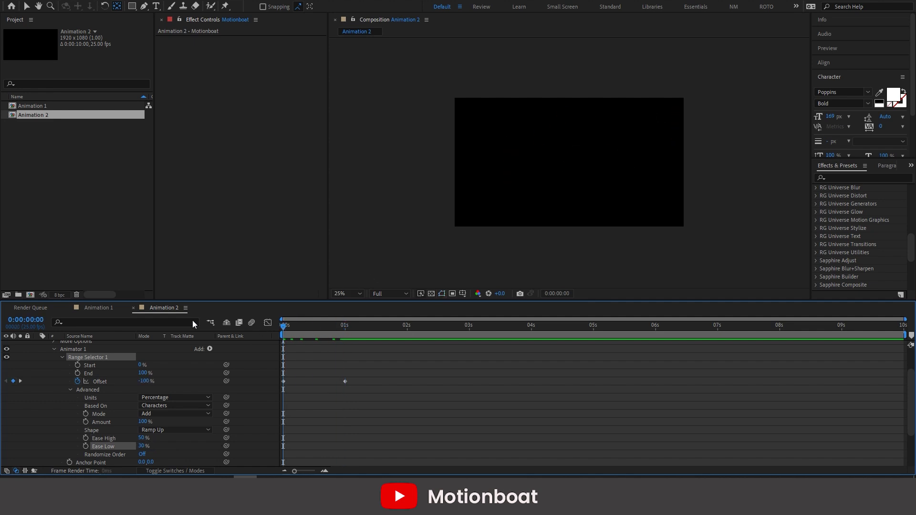
key(space)
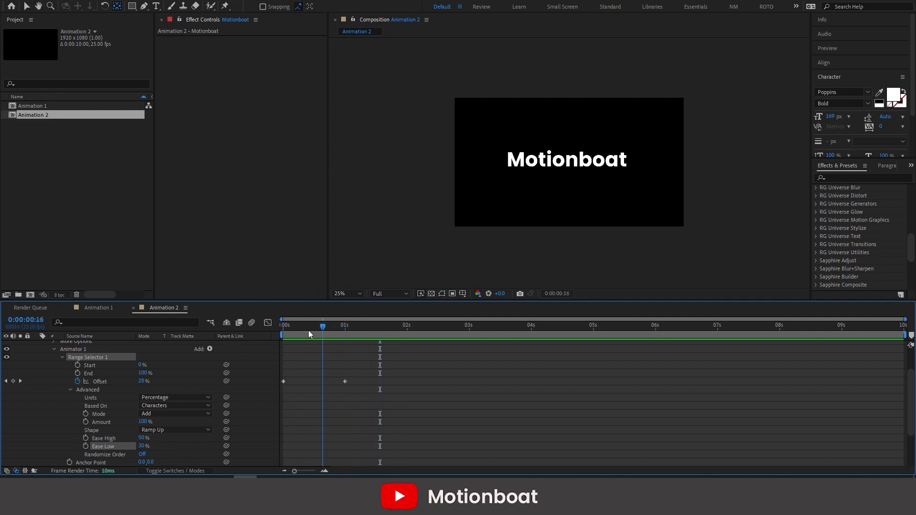
- Duplicate Animation 2 as Animation 3, open it, and delete the copied animator
click(41, 135)
key(ctrl+d)
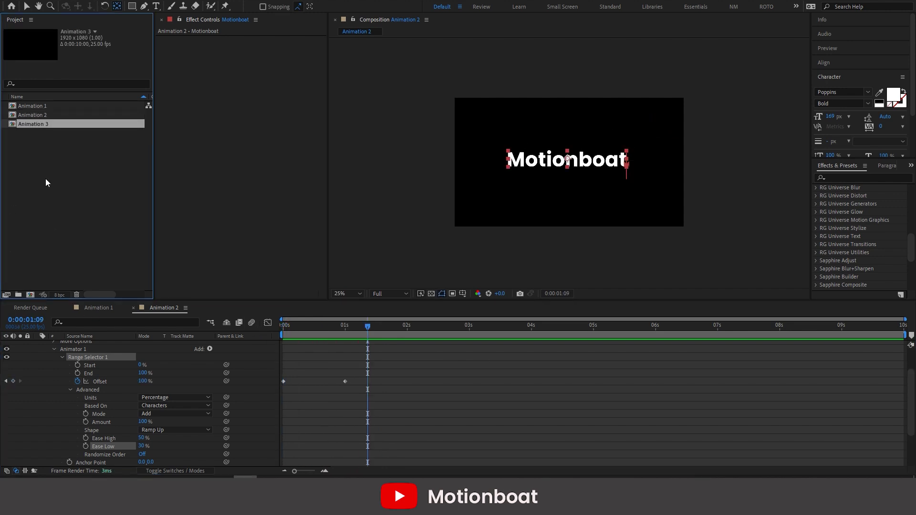
double_click(42, 125)
click(78, 385)
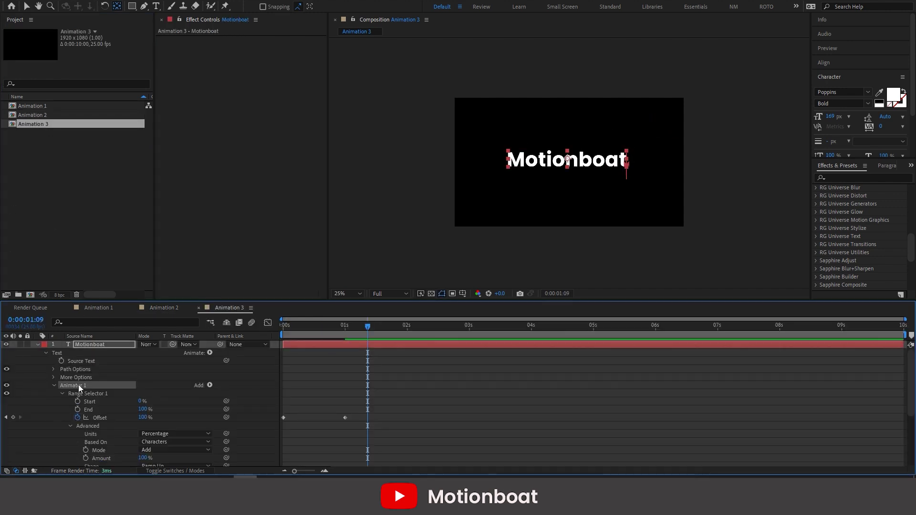
key(Delete)
click(161, 424)
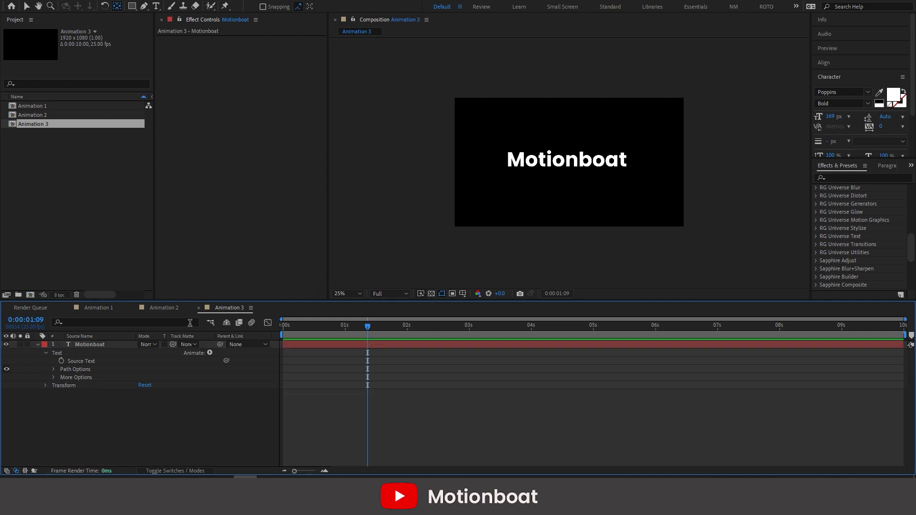
- Add an All Transform Properties animator to the text and add Tracking to it
click(210, 353)
click(249, 237)
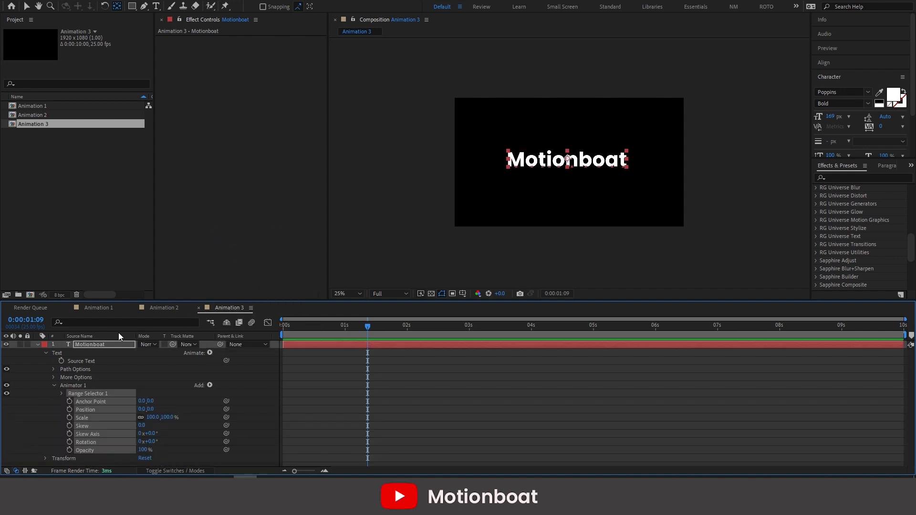
click(210, 385)
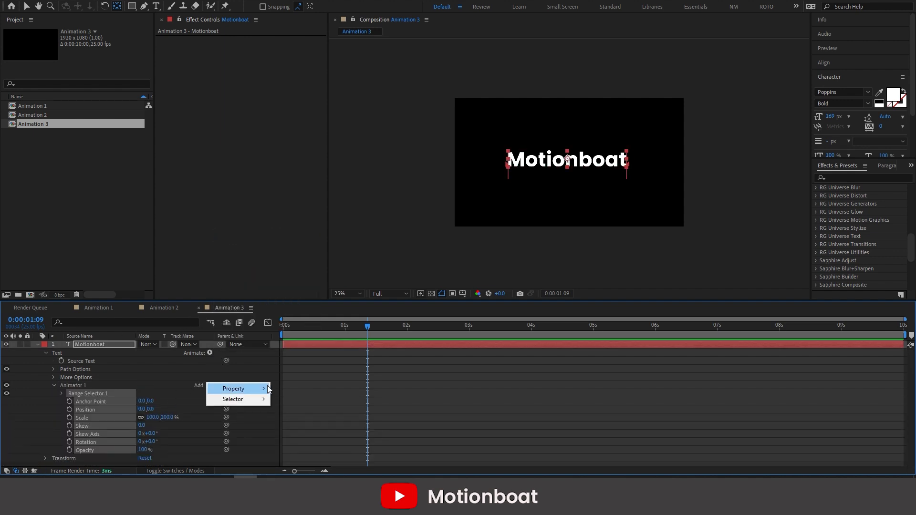
mouse_move(236, 388)
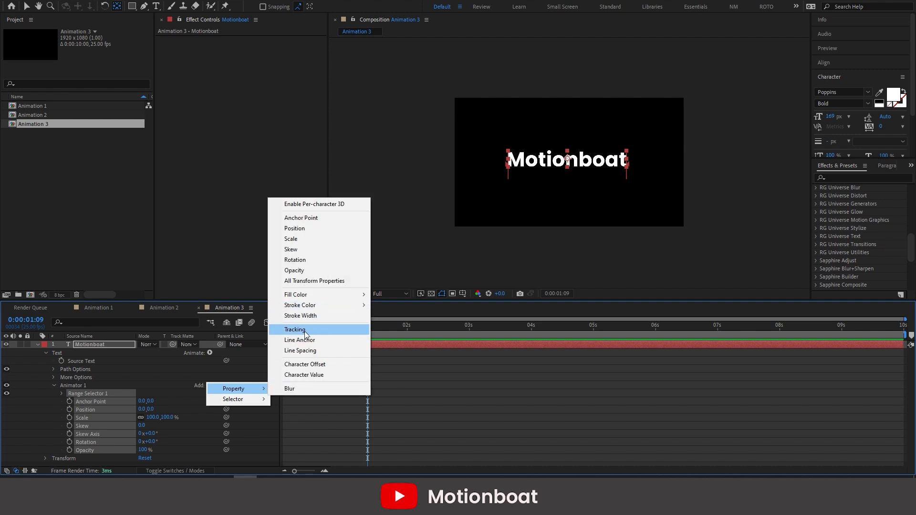
click(305, 330)
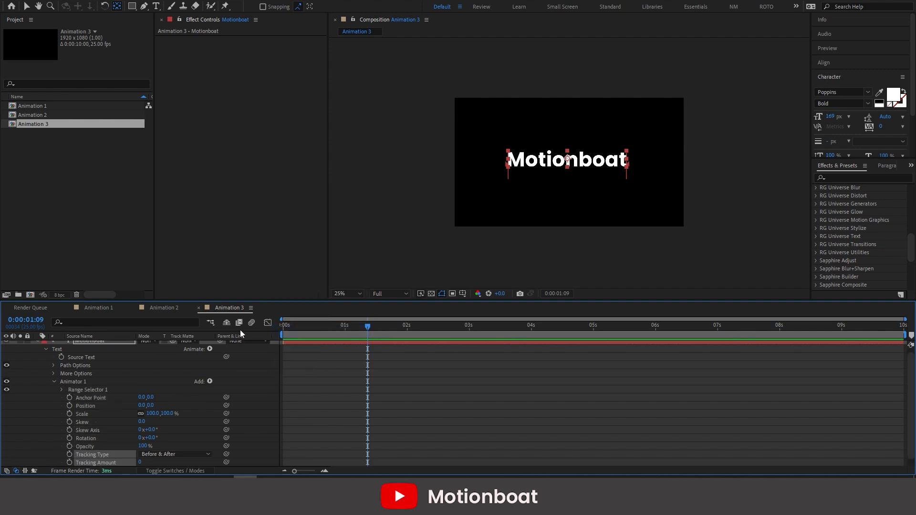
click(39, 425)
scroll(97, 417, down, 1)
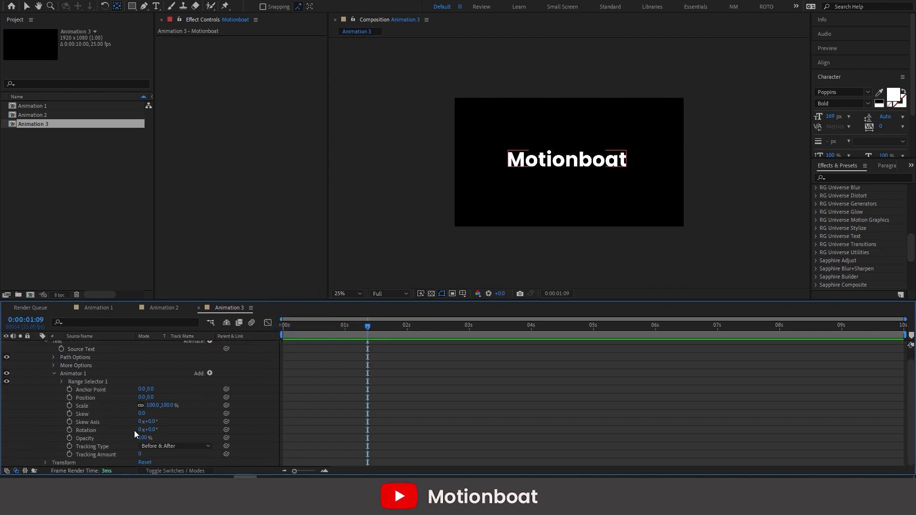
mouse_move(151, 430)
mouse_down()
mouse_move(162, 430)
mouse_move(150, 429)
mouse_up()
scroll(208, 373, up, 1)
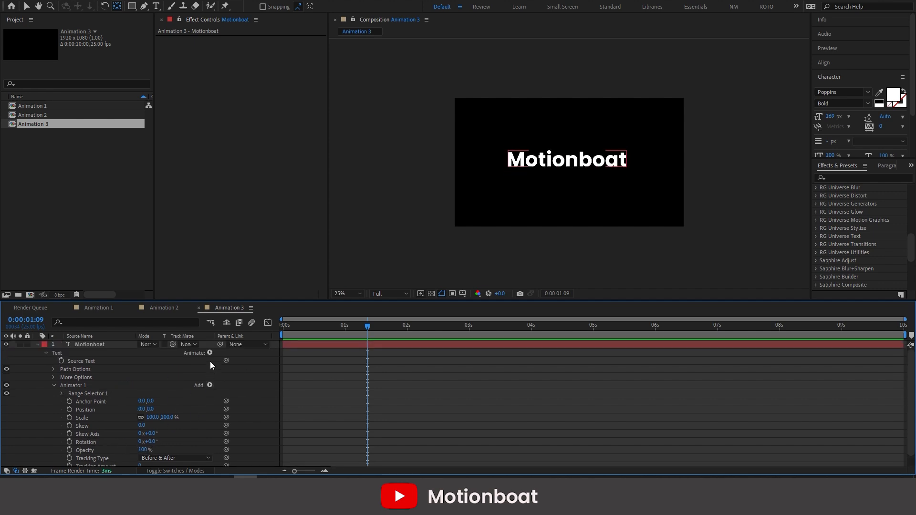
- Enable per-character 3D and set Y Rotation 95°, Tracking -86, Opacity 0%, Position Y -295
click(210, 353)
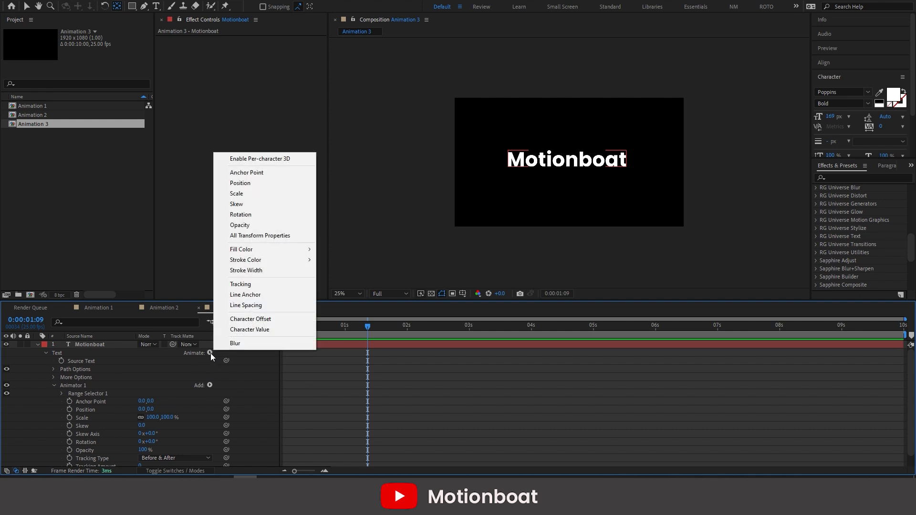
click(288, 159)
scroll(121, 425, down, 3)
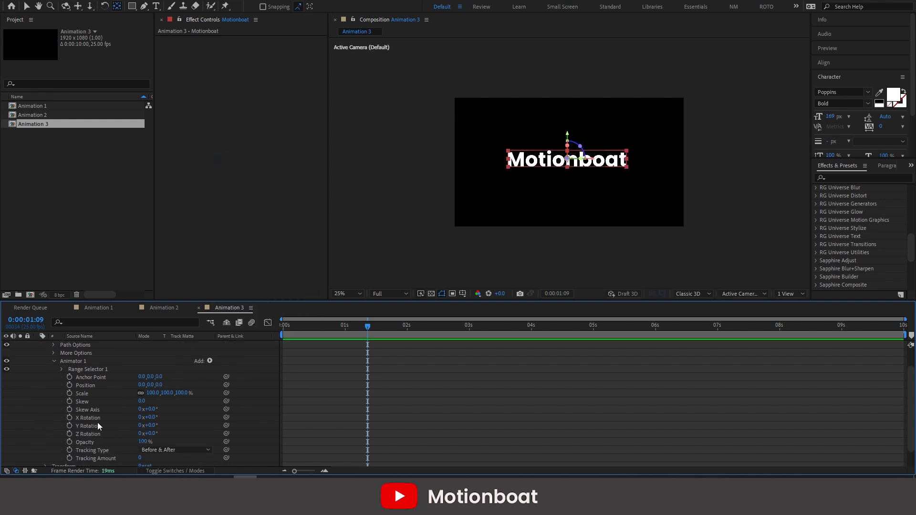
drag(152, 429, 192, 423)
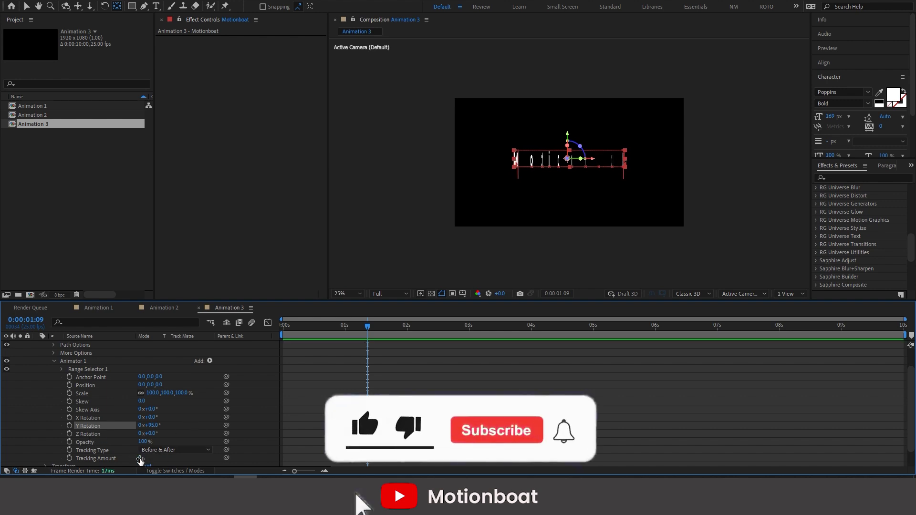
drag(140, 459, 93, 458)
drag(143, 442, 41, 442)
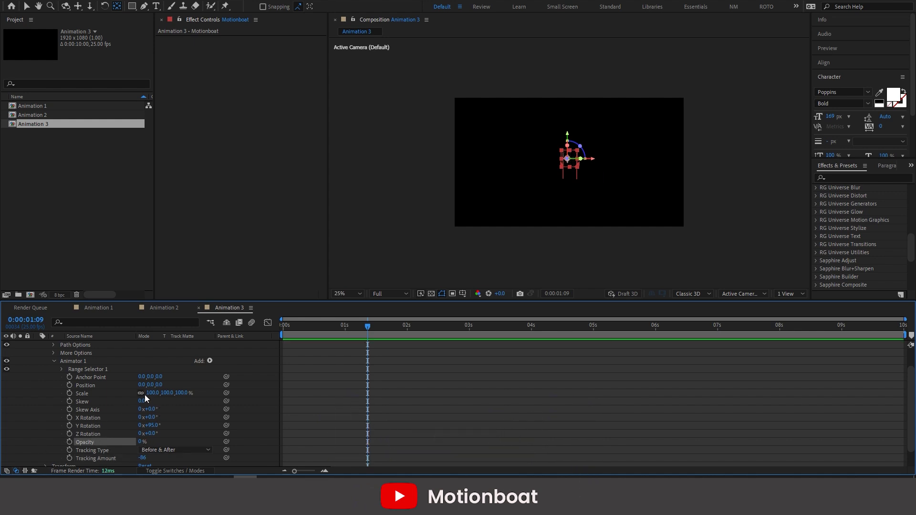
drag(147, 384, 1, 400)
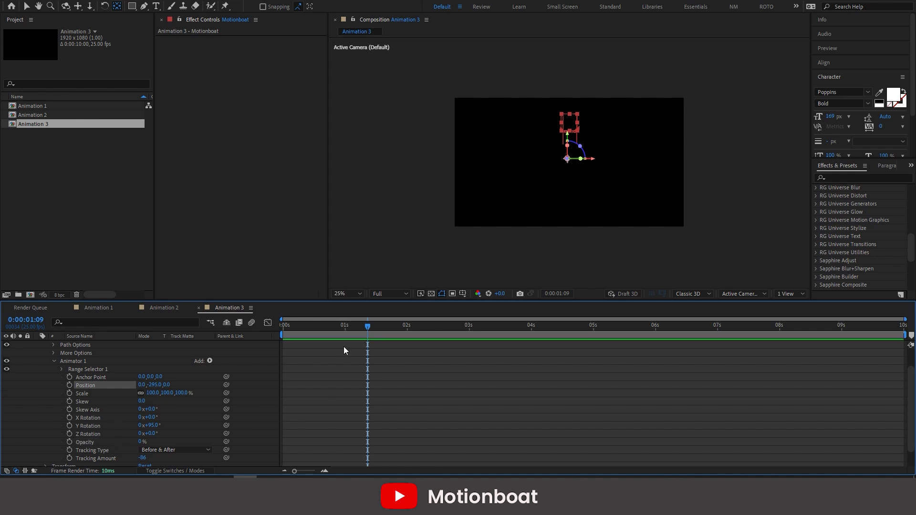
key(Home)
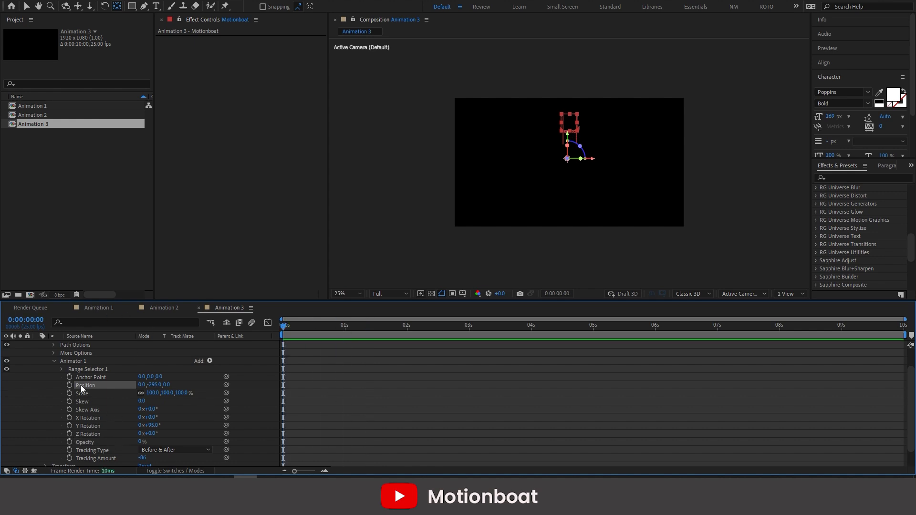
click(73, 369)
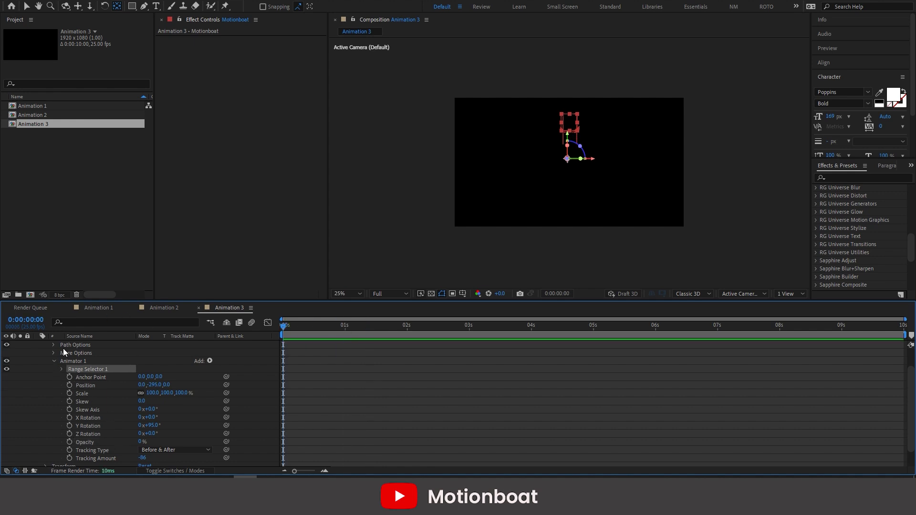
- Keyframe the range selector Offset from -100% at 0 s to 100% at 1 s
click(61, 370)
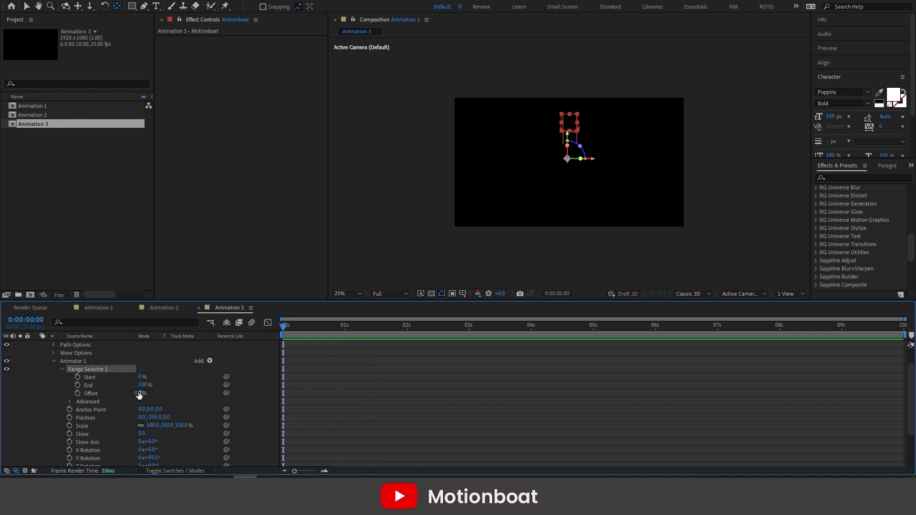
click(78, 393)
click(142, 393)
text(-100)
key(Return)
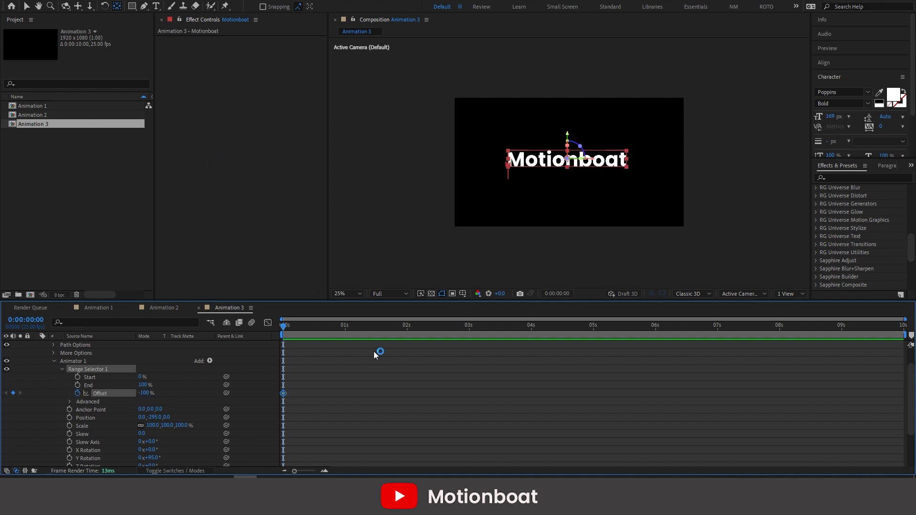
click(345, 328)
click(144, 393)
key(Return)
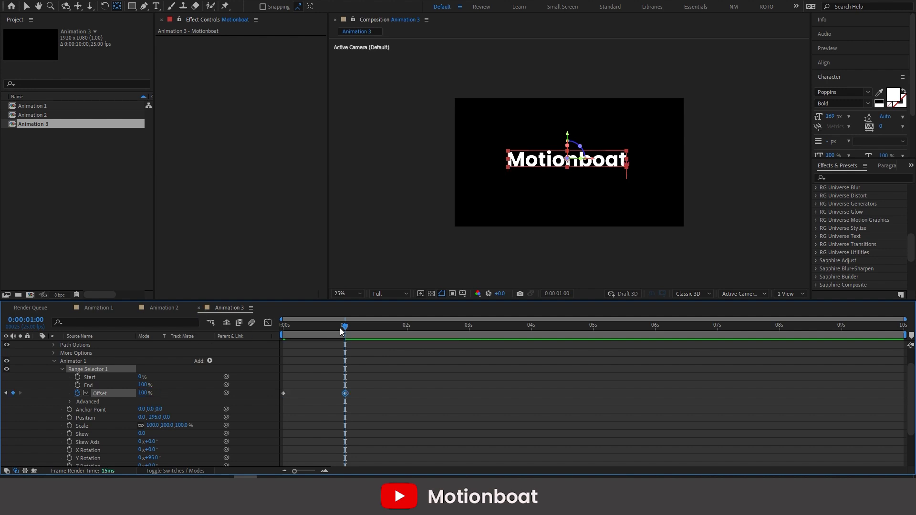
drag(339, 328, 375, 328)
- Set Shape to Ramp Up with Ease High and Ease Low at 50%, then preview the reveal
click(77, 401)
click(70, 403)
scroll(70, 402, down, 1)
click(160, 430)
click(157, 378)
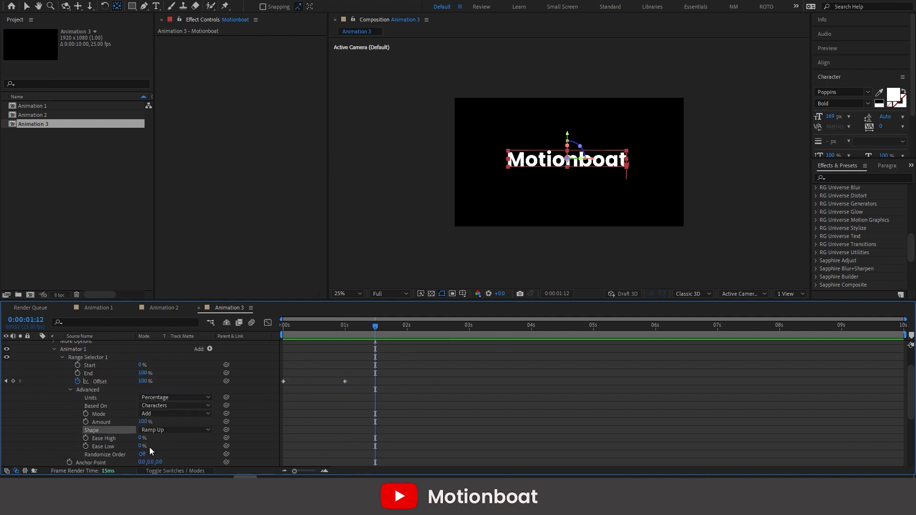
click(140, 438)
key(Return)
click(139, 446)
text(50)
key(Return)
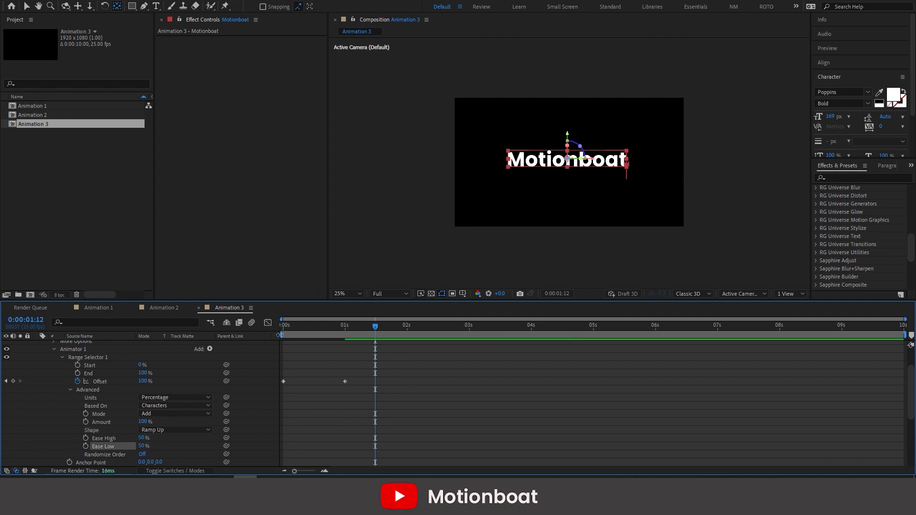
drag(304, 329, 239, 332)
key(space)
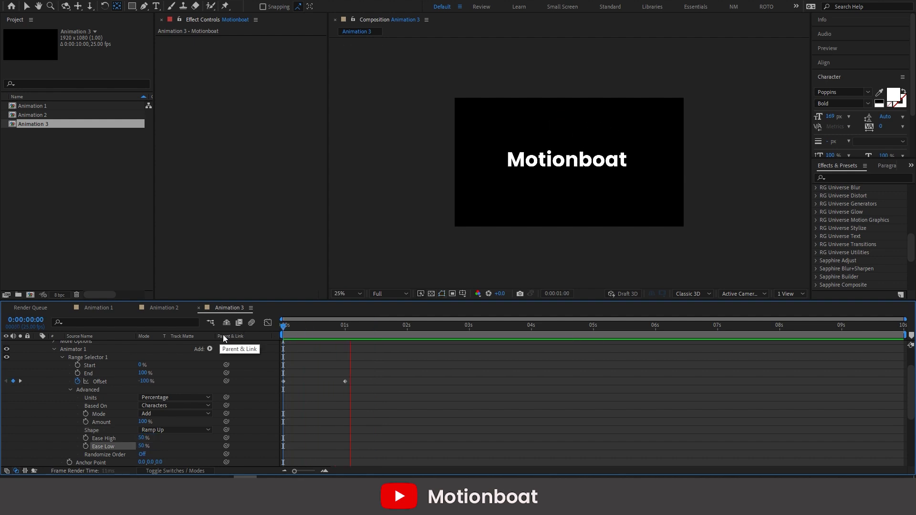
click(118, 195)
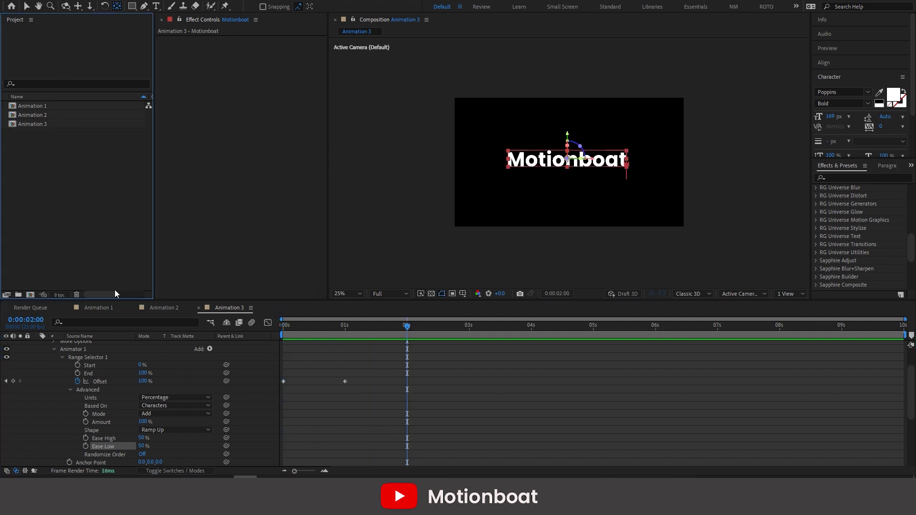
- Duplicate Animation 3 as Animation 4 and open it
click(34, 123)
key(ctrl+d)
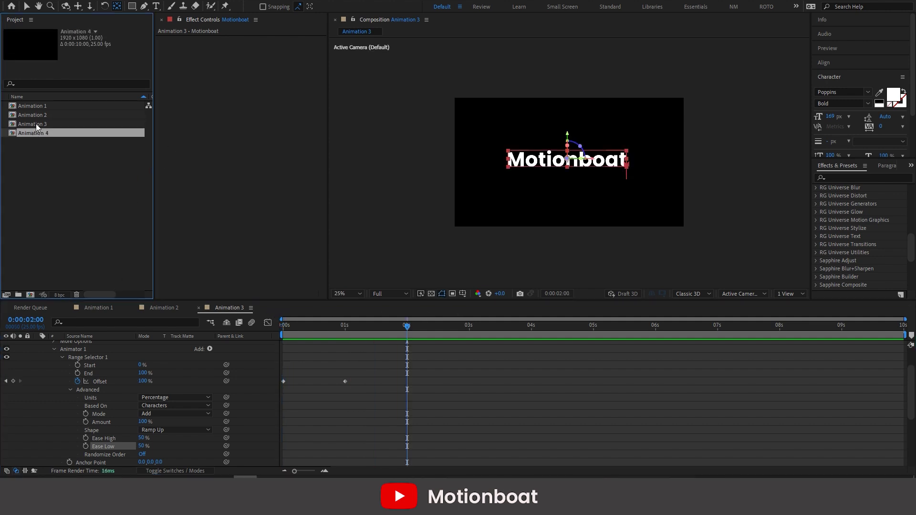
double_click(36, 132)
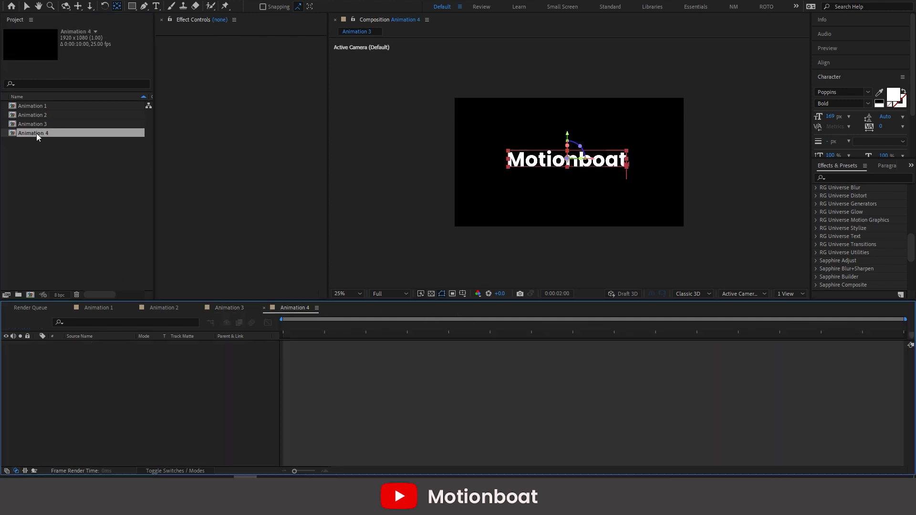
click(76, 385)
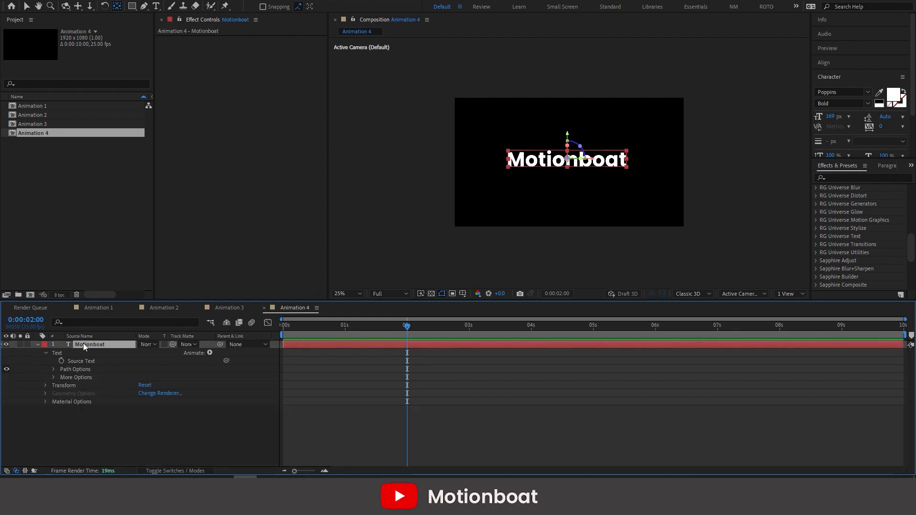
click(74, 413)
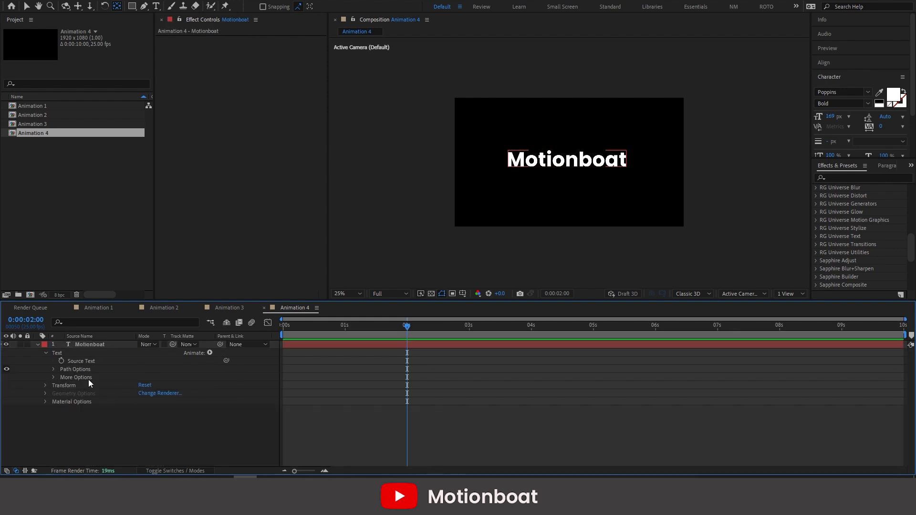
- Give the Motionboat text a fresh All Transform Properties animator with Blur
click(210, 352)
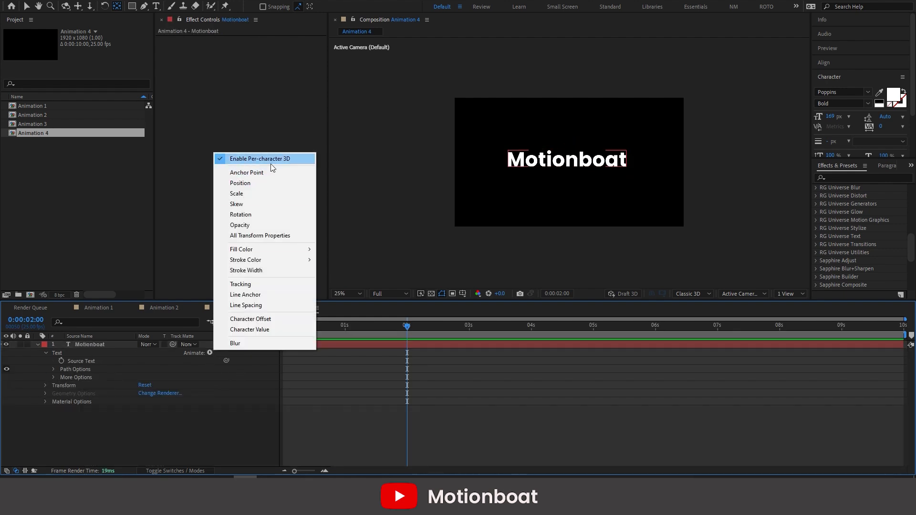
click(268, 235)
scroll(56, 408, down, 2)
click(56, 407)
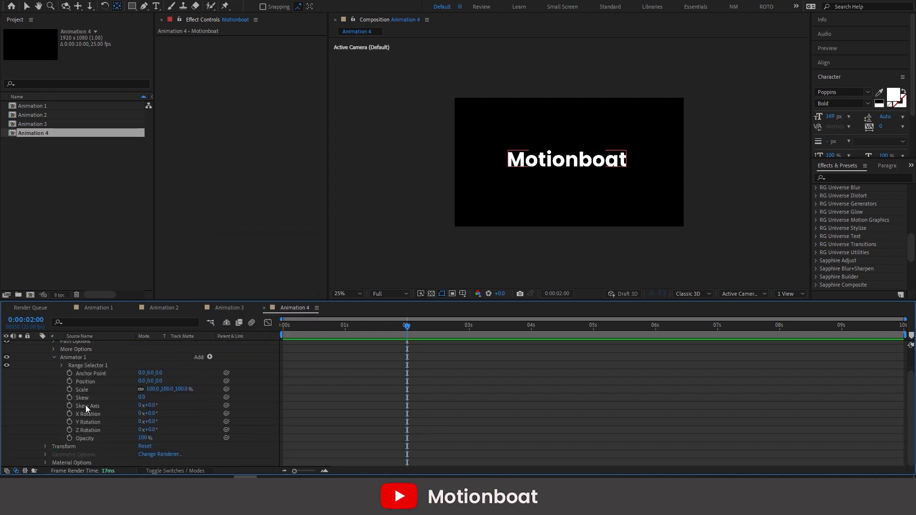
click(208, 357)
- Add Blur to Animator 1 and set its Scale to 157%
mouse_move(259, 354)
click(295, 356)
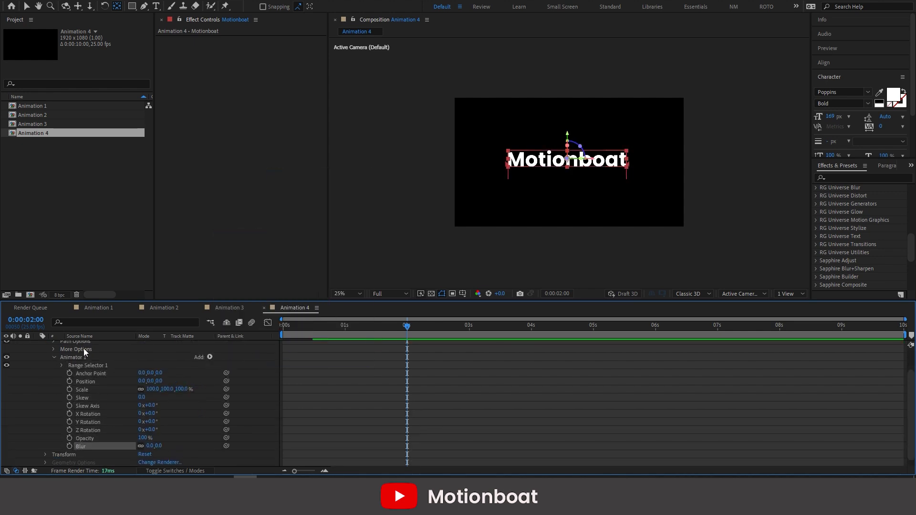
click(172, 369)
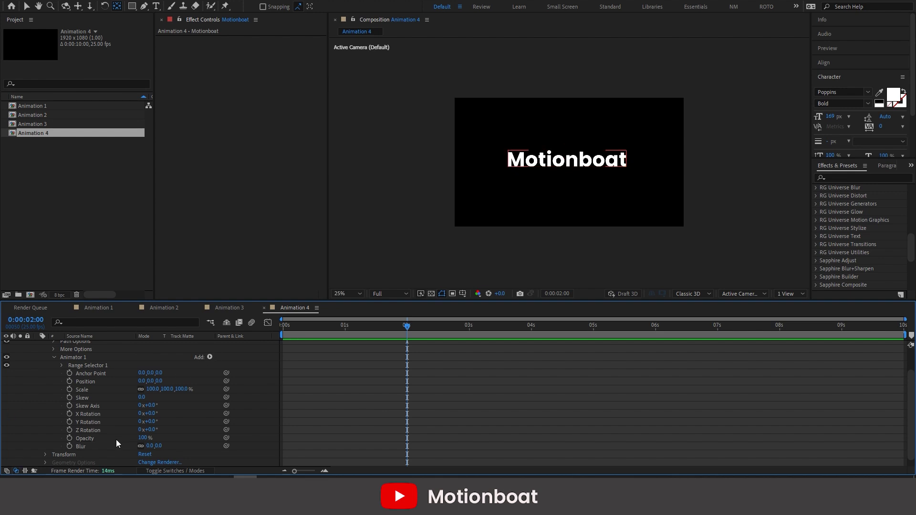
drag(184, 391, 210, 391)
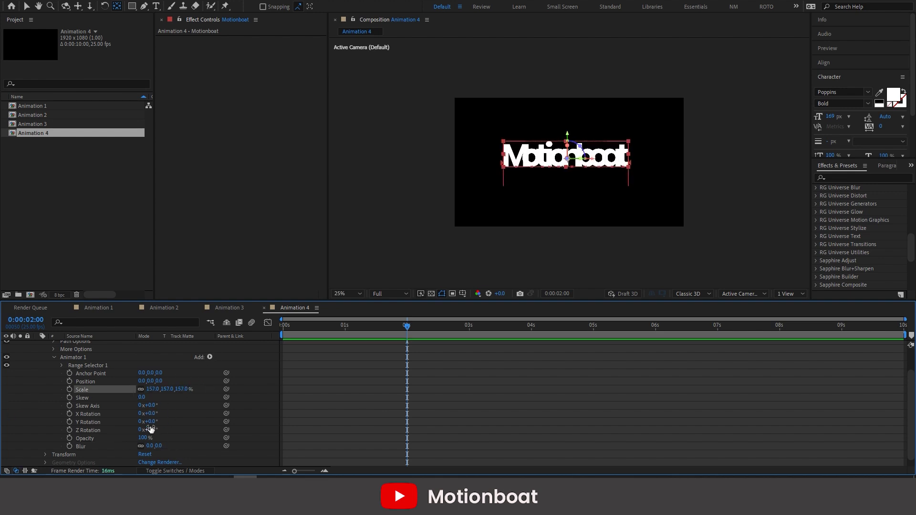
- Add Tracking to the animator, then set Tracking Amount to 74 and Blur to 114
click(210, 357)
mouse_move(248, 359)
click(308, 302)
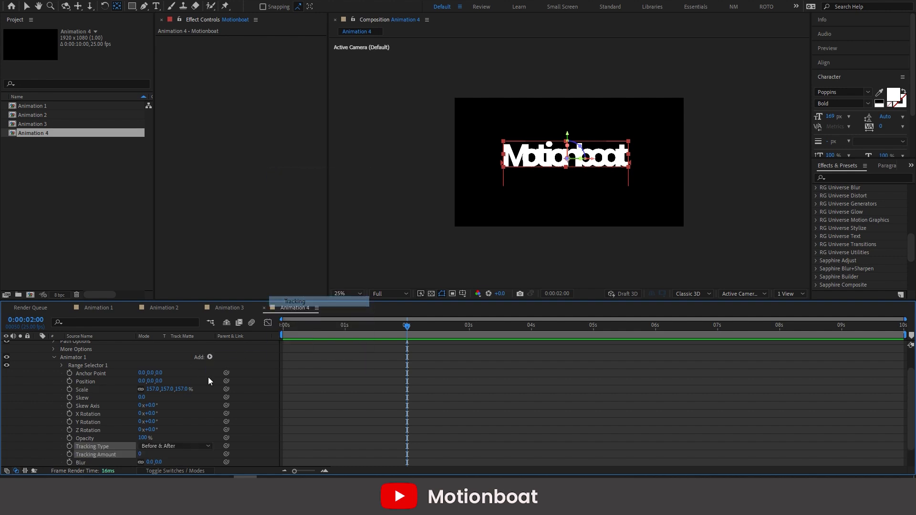
click(143, 465)
drag(139, 454, 150, 415)
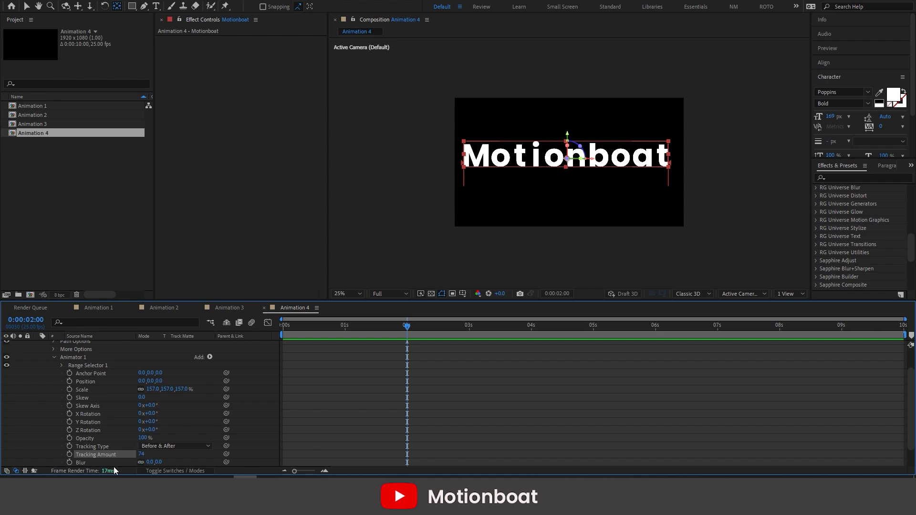
drag(157, 463, 95, 437)
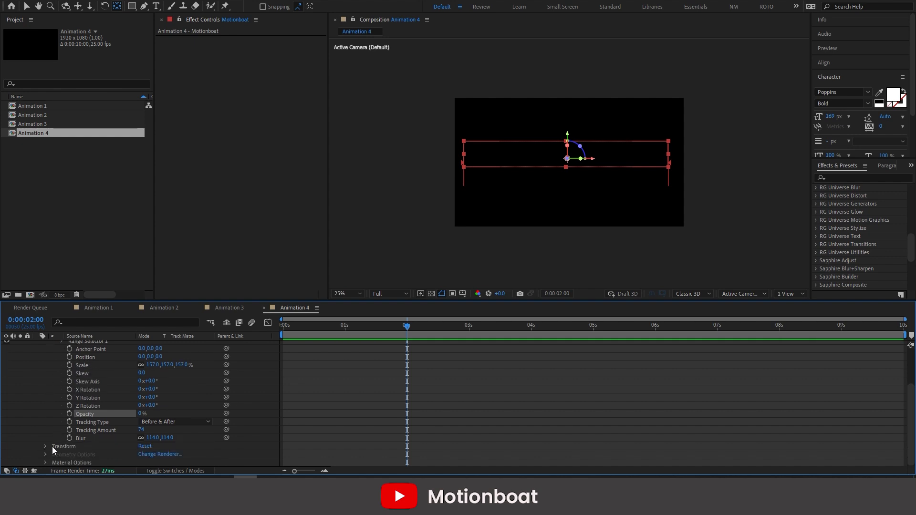
- Reveal Range Selector 1's Advanced settings and set its Shape to Ramp Up
scroll(57, 415, up, 3)
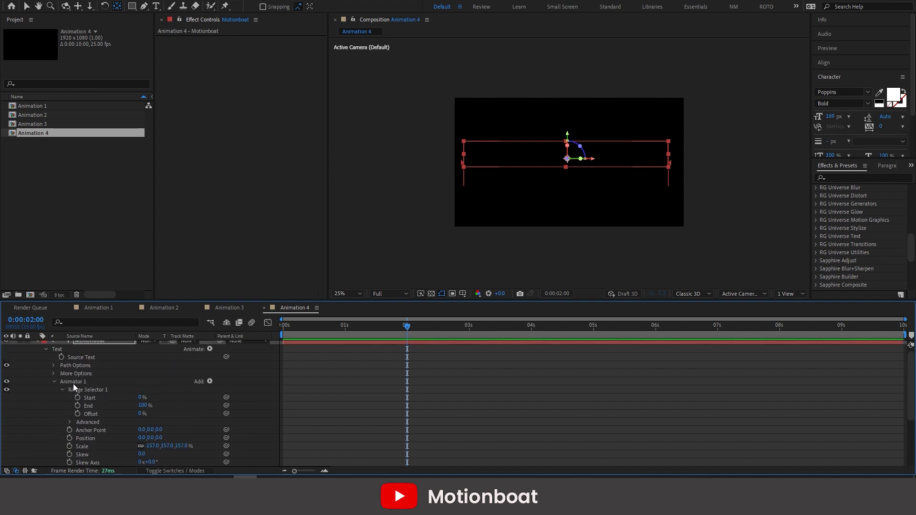
click(73, 384)
click(56, 382)
click(54, 385)
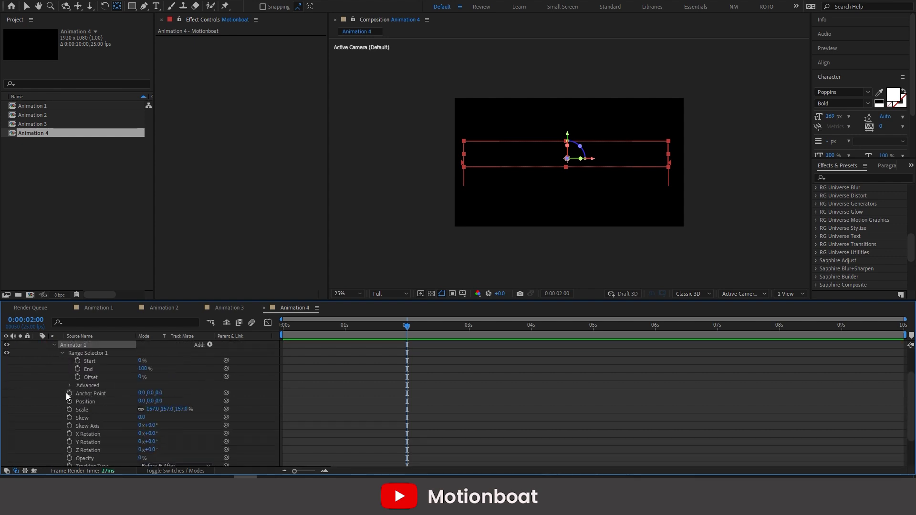
click(78, 384)
click(69, 386)
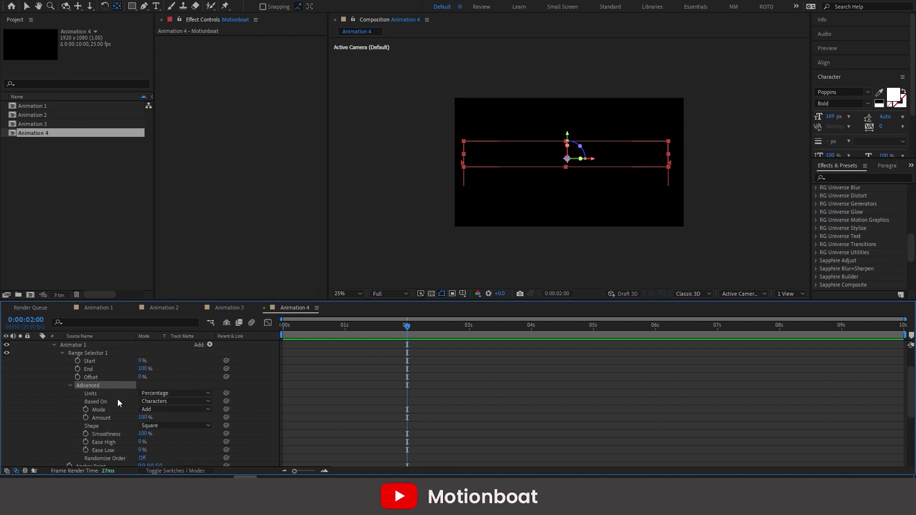
click(172, 425)
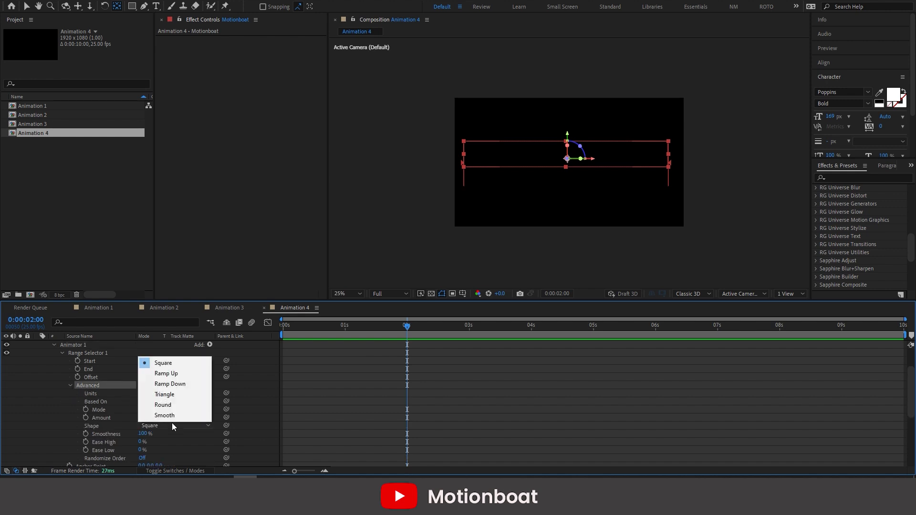
click(183, 375)
- Set Ease High and Ease Low to 50% and turn Randomize Order on
click(142, 433)
text(50)
key(Return)
click(139, 441)
text(50)
key(Return)
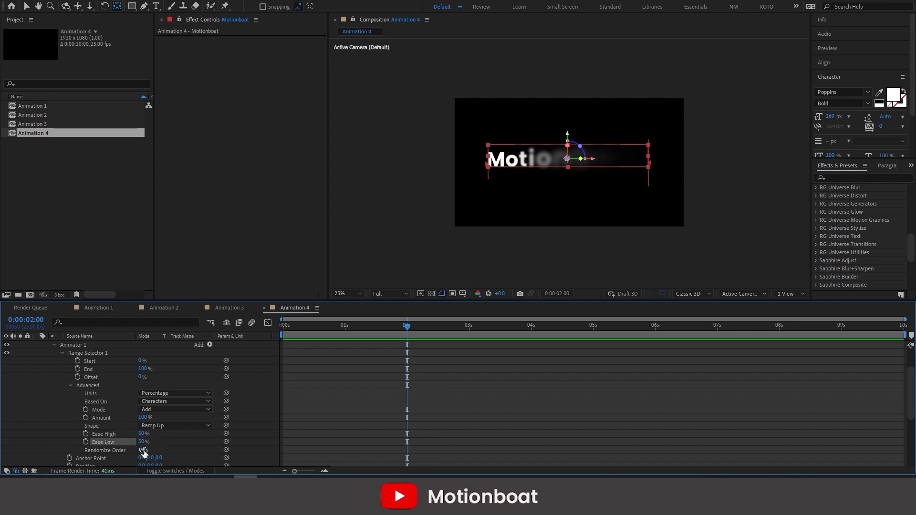
click(142, 450)
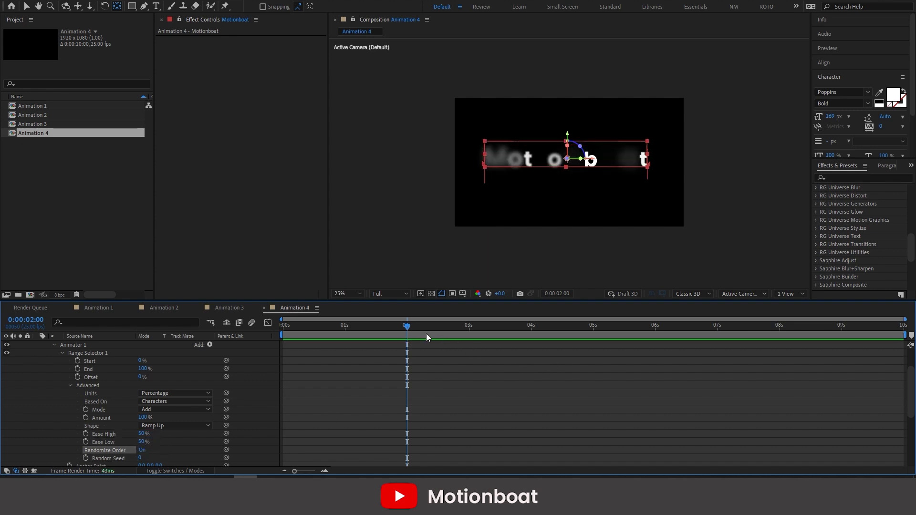
drag(406, 326, 159, 328)
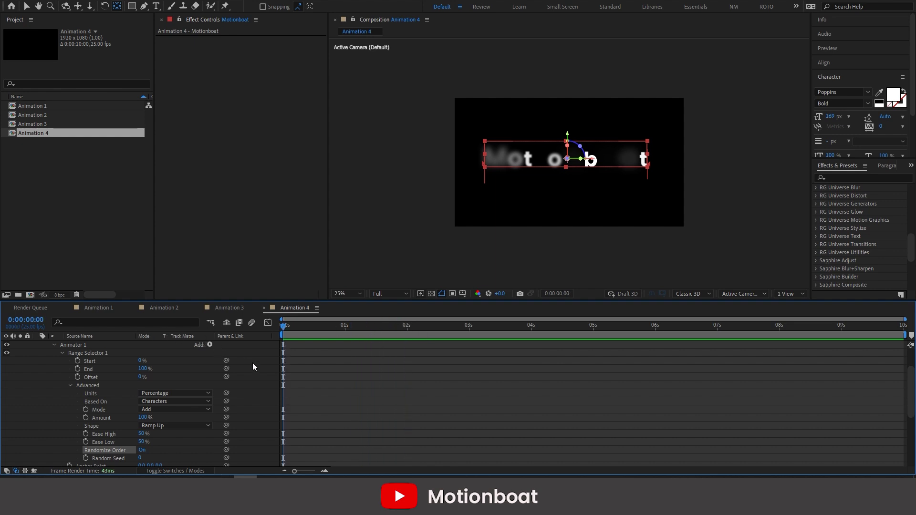
click(368, 382)
- Keyframe Offset at -100% at 0s and 100% at 1s
click(78, 377)
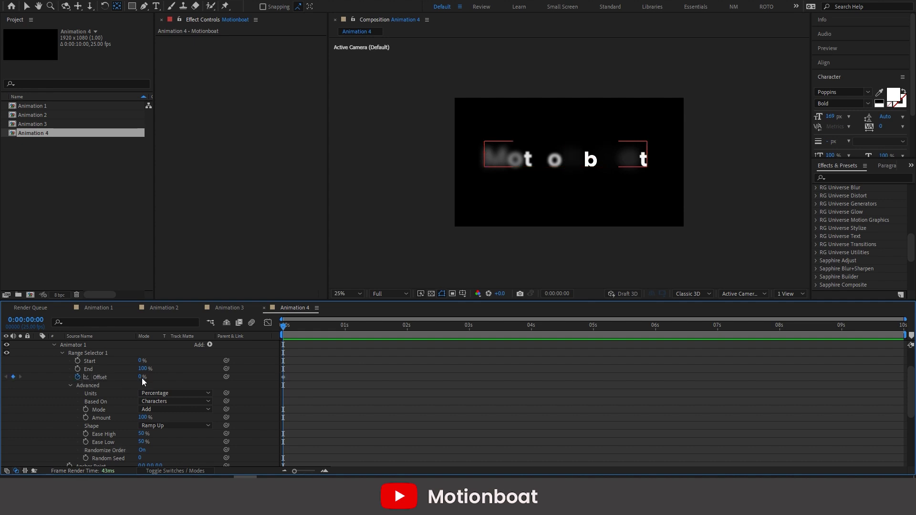
click(141, 376)
text(-100)
key(Return)
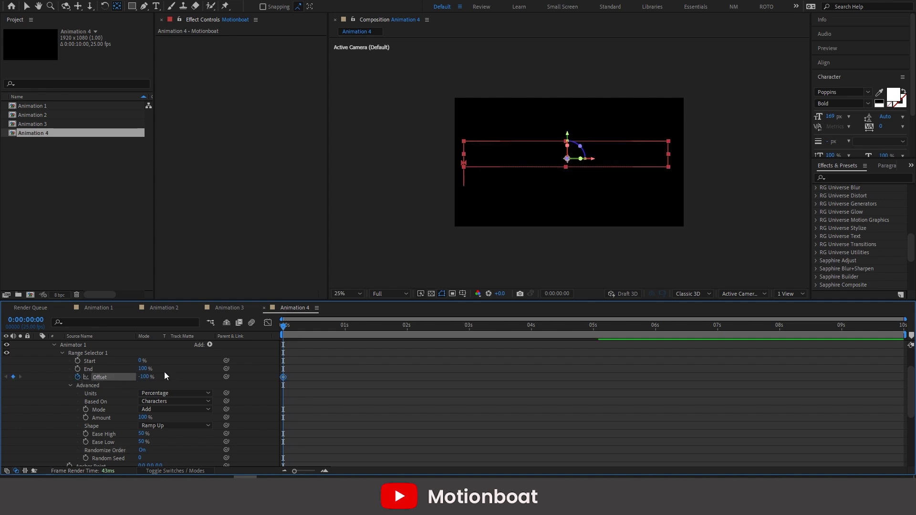
click(345, 325)
click(145, 377)
text(100)
key(Return)
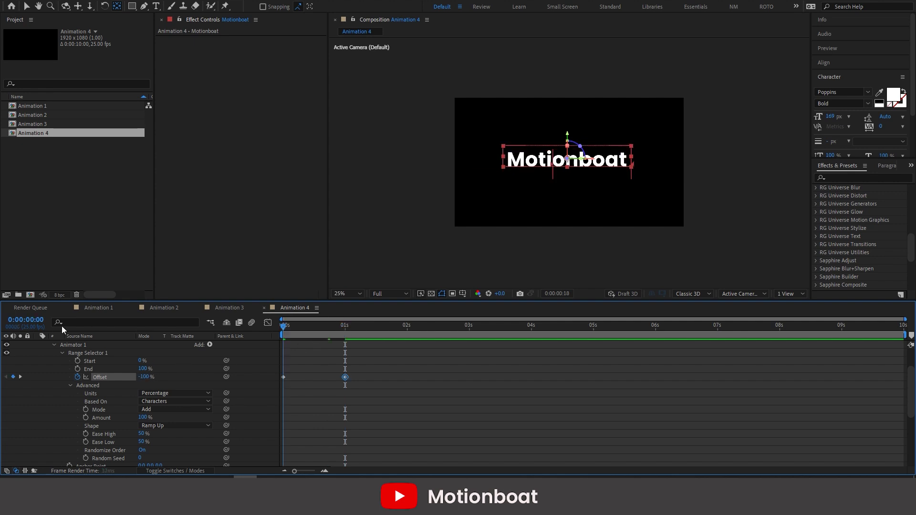
- Preview the Offset reveal from the start of the timeline
key(Home)
key(space)
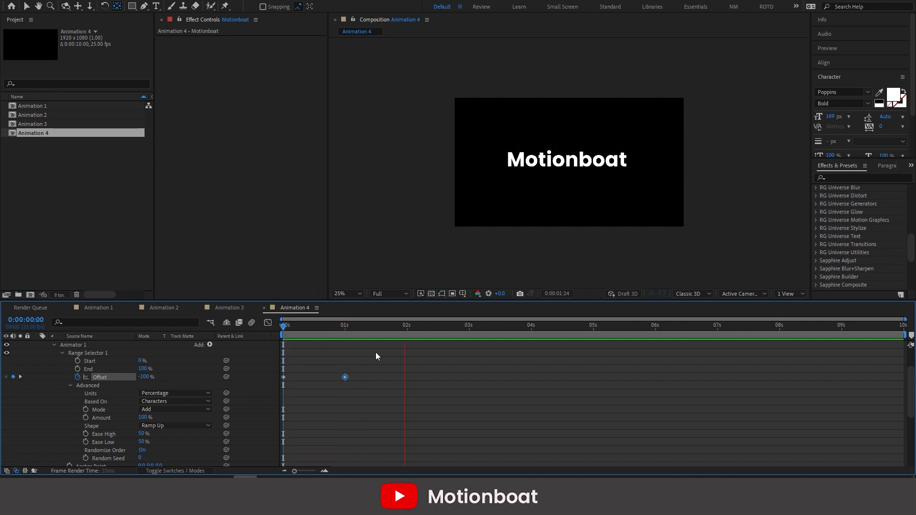
key(space)
key(Home)
- Change Tracking Amount to -74 and preview the reveal again
scroll(87, 456, down, 3)
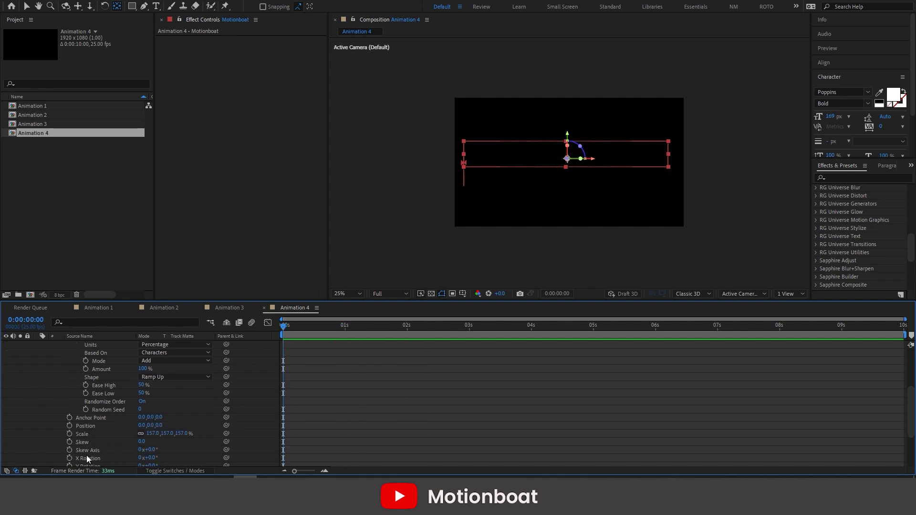
scroll(145, 447, down, 3)
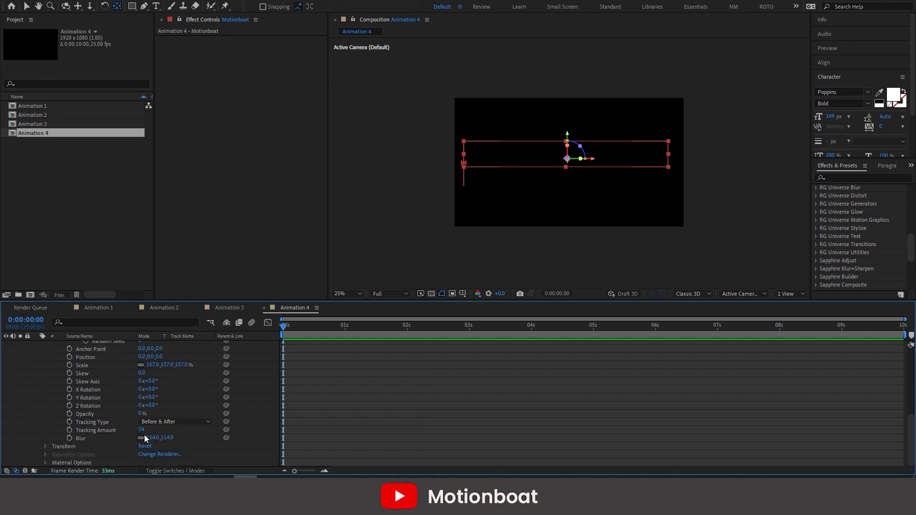
click(141, 430)
text(-74)
key(Return)
key(space)
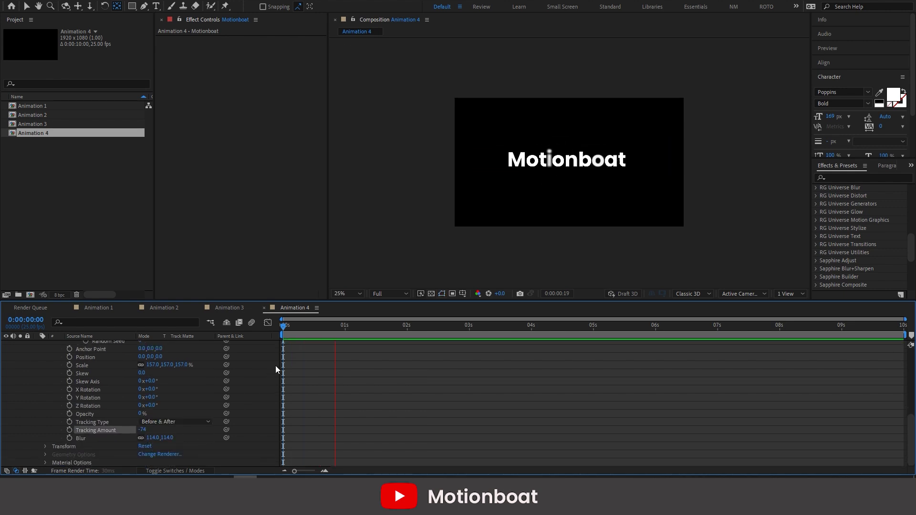
key(space)
key(space)
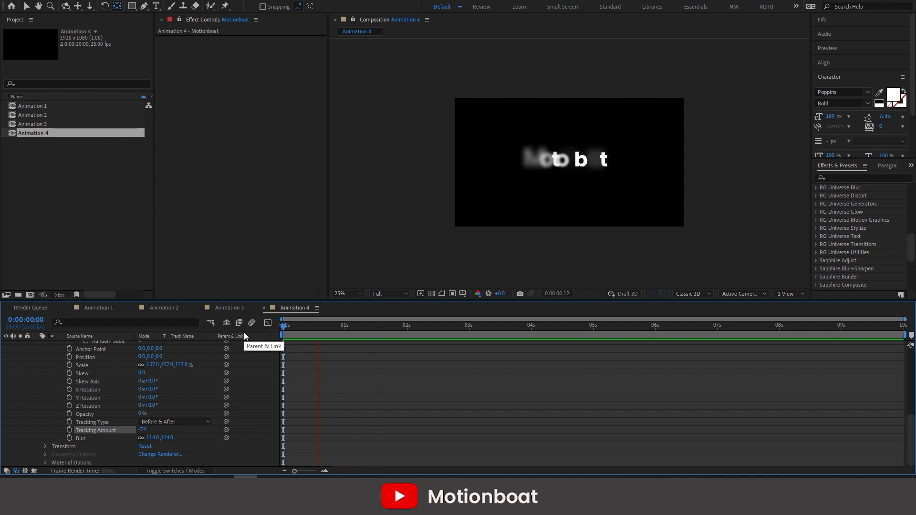
key(space)
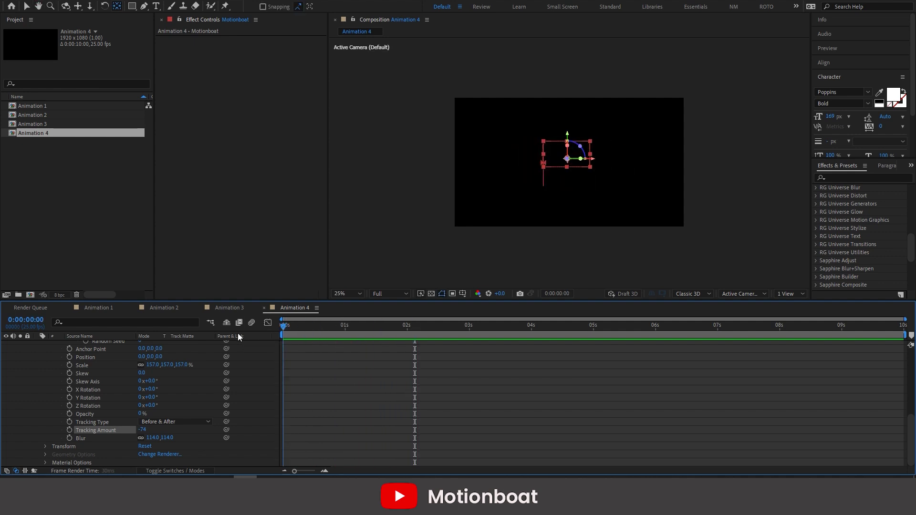
key(space)
scroll(191, 410, up, 3)
click(36, 133)
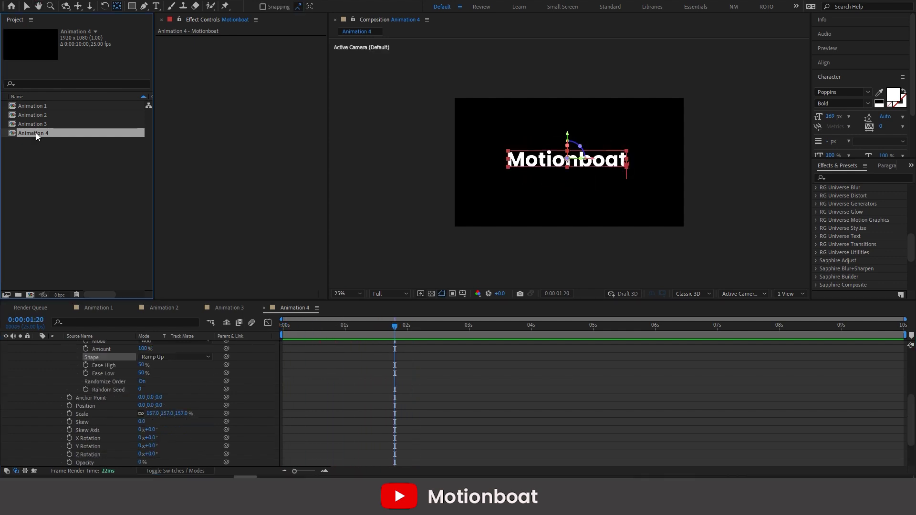
- Duplicate Animation 4 as Animation 5, replacing its animator with an All Transform Properties animator
key(ctrl+d)
double_click(35, 142)
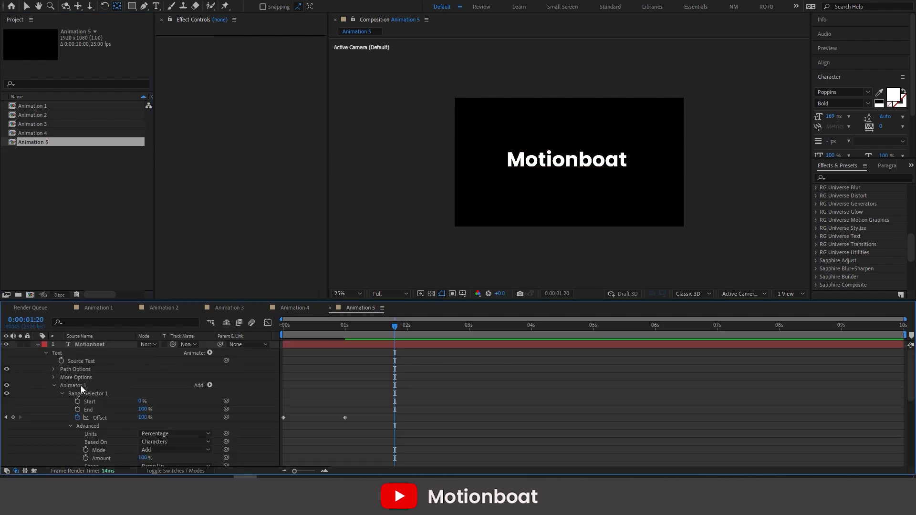
click(77, 387)
key(Delete)
click(62, 428)
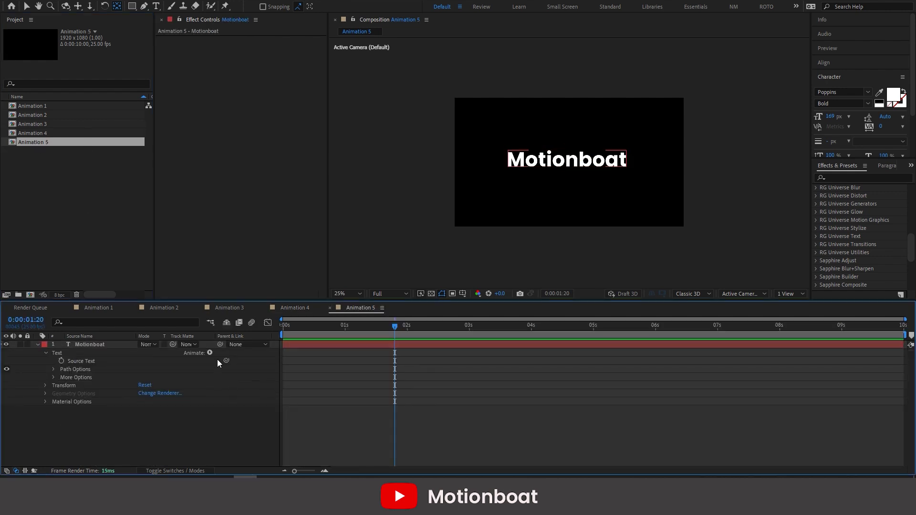
click(210, 352)
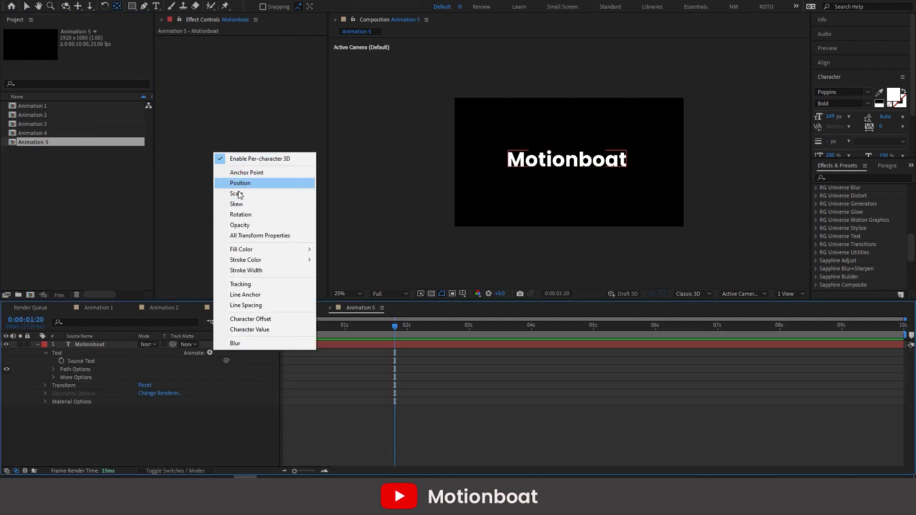
click(241, 235)
- Set the animator's Y Rotation to 121°, Scale 276%, Position Y 421 and Opacity 0%
click(47, 424)
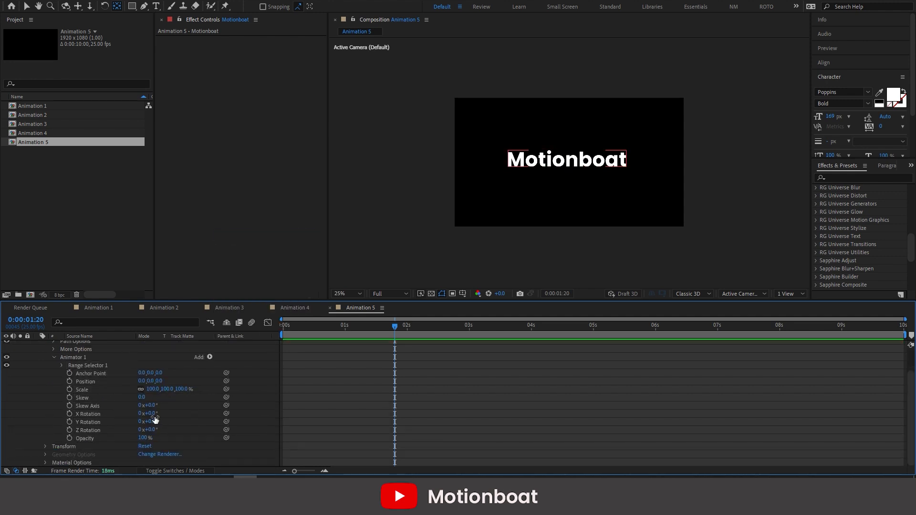
drag(156, 422, 210, 422)
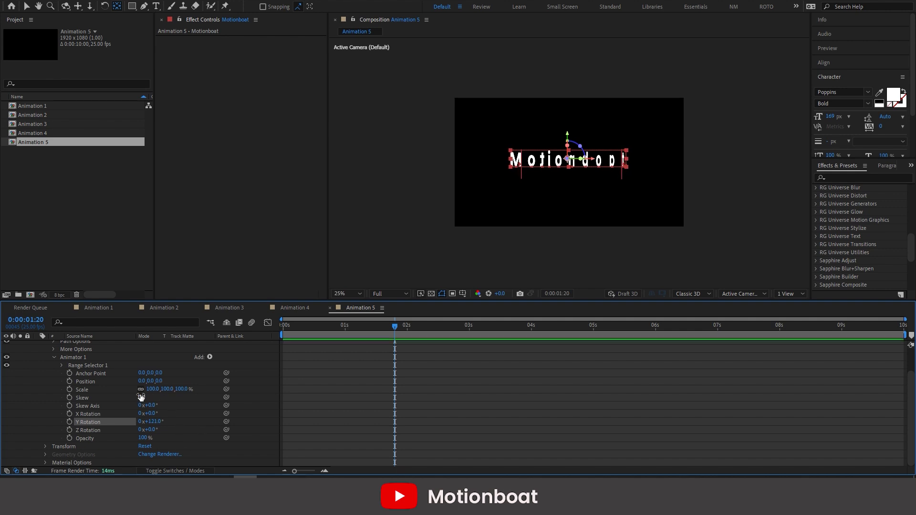
click(176, 389)
text(90)
key(Return)
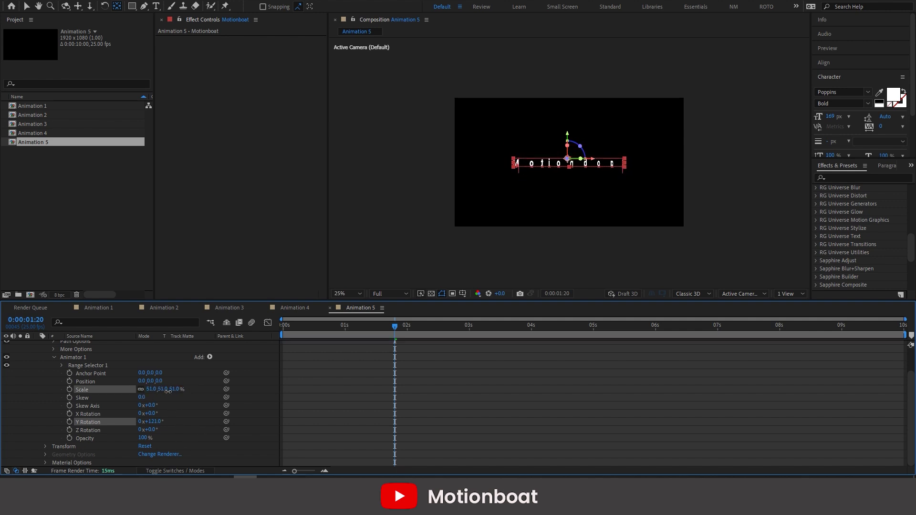
drag(197, 385, 248, 386)
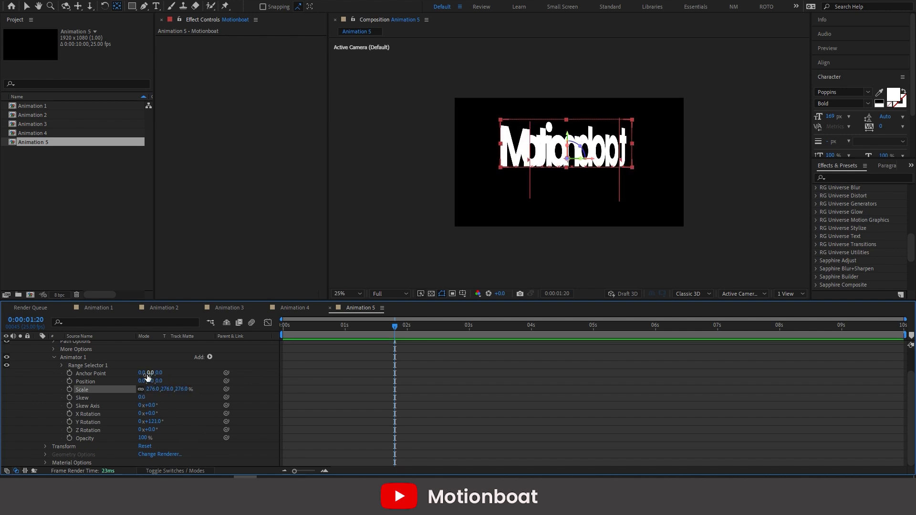
drag(148, 379, 307, 370)
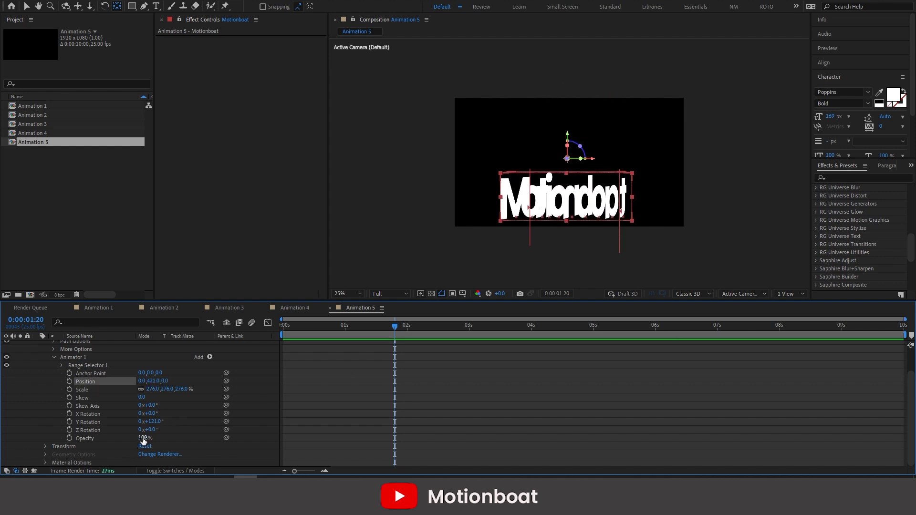
drag(142, 440, 105, 441)
drag(352, 330, 198, 338)
- Keyframe Range Selector 1's Offset at -100% at 0s and 100% at 1s
click(61, 365)
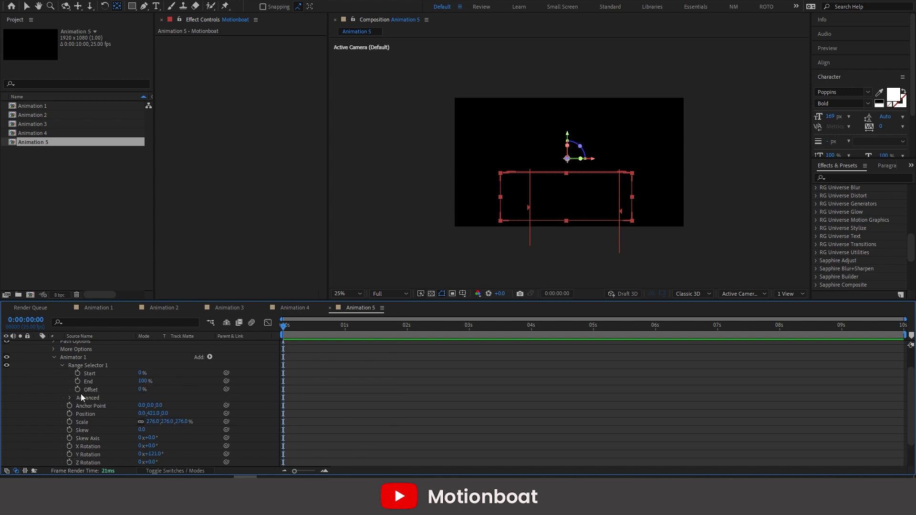
click(78, 390)
click(140, 389)
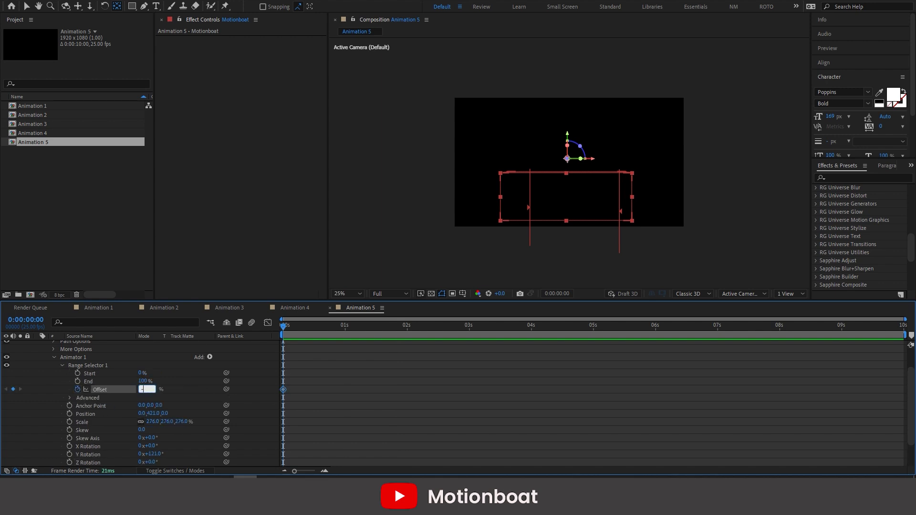
key(Return)
click(344, 325)
click(145, 389)
text(100)
key(Return)
- Set the Advanced Shape to Ramp Up with Ease High and Ease Low at 50%
scroll(62, 396, down, 2)
click(70, 373)
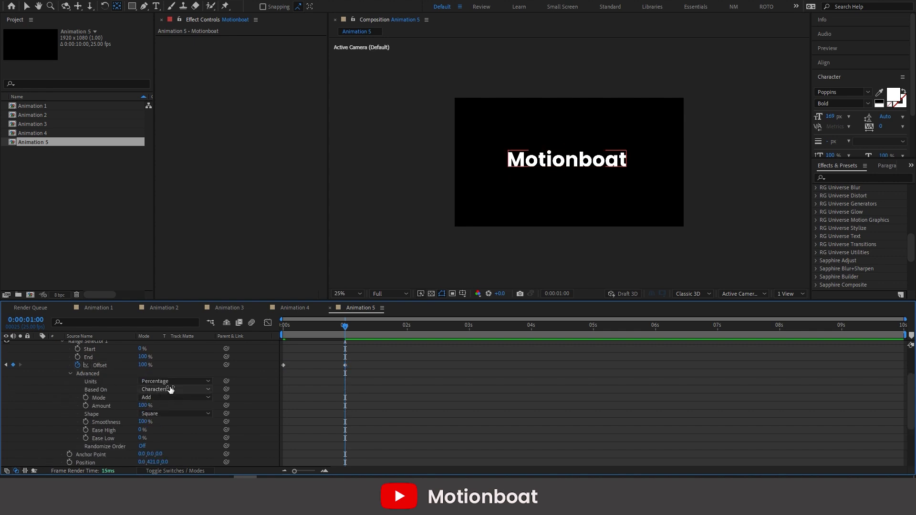
click(155, 414)
click(149, 361)
drag(345, 328, 216, 333)
click(141, 421)
text(50)
key(Tab)
text(50)
key(Return)
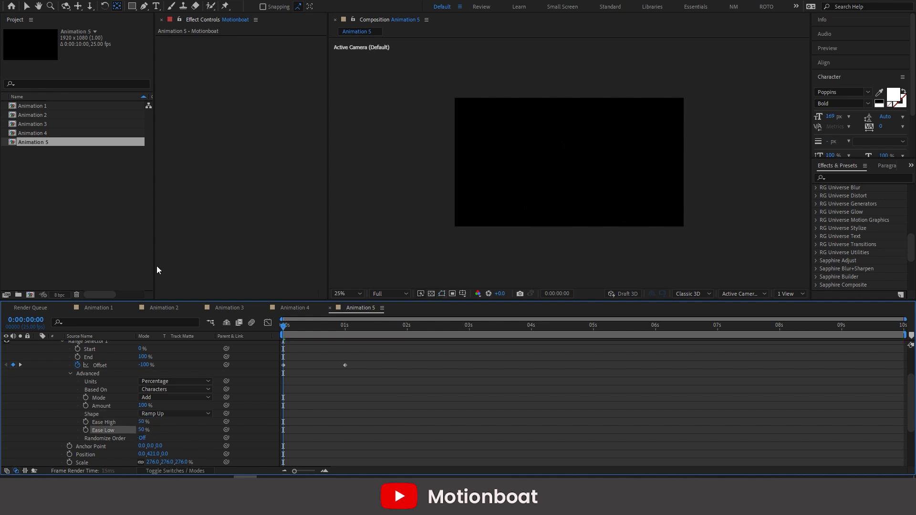
key(space)
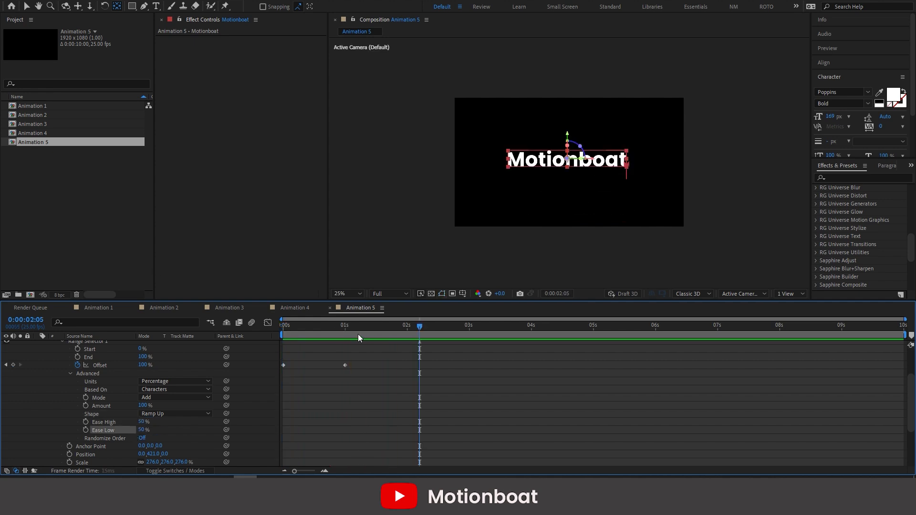